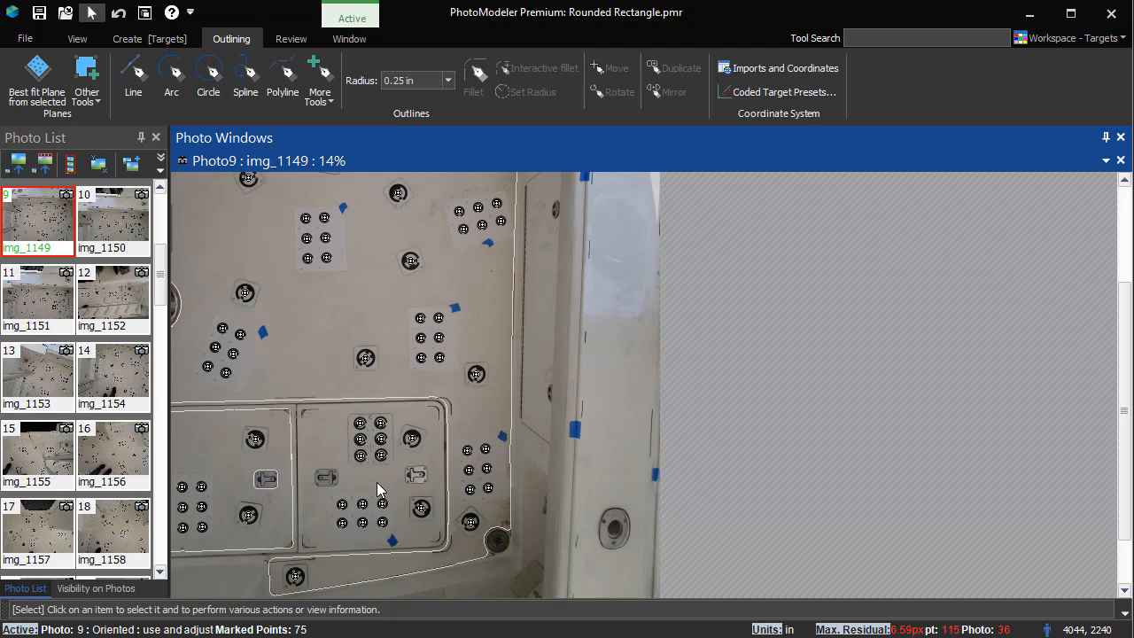
# Step: Start a Rounded Rectangle on Surface 1, placing its first edge along the bottom of the central door panel
pyautogui.click(330, 101)
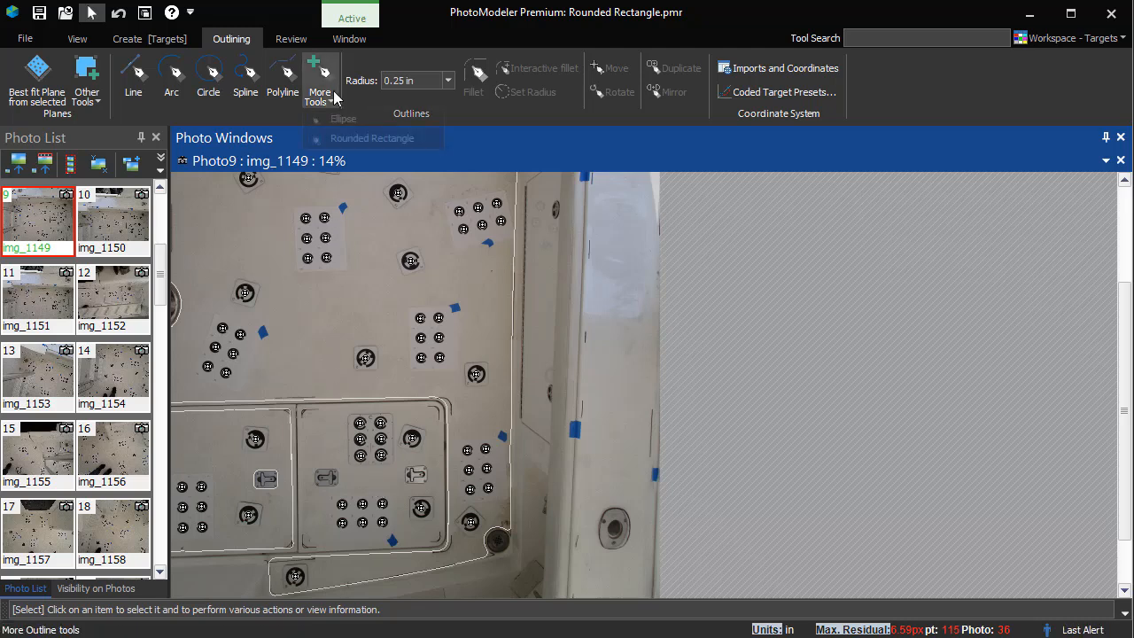
pyautogui.click(327, 139)
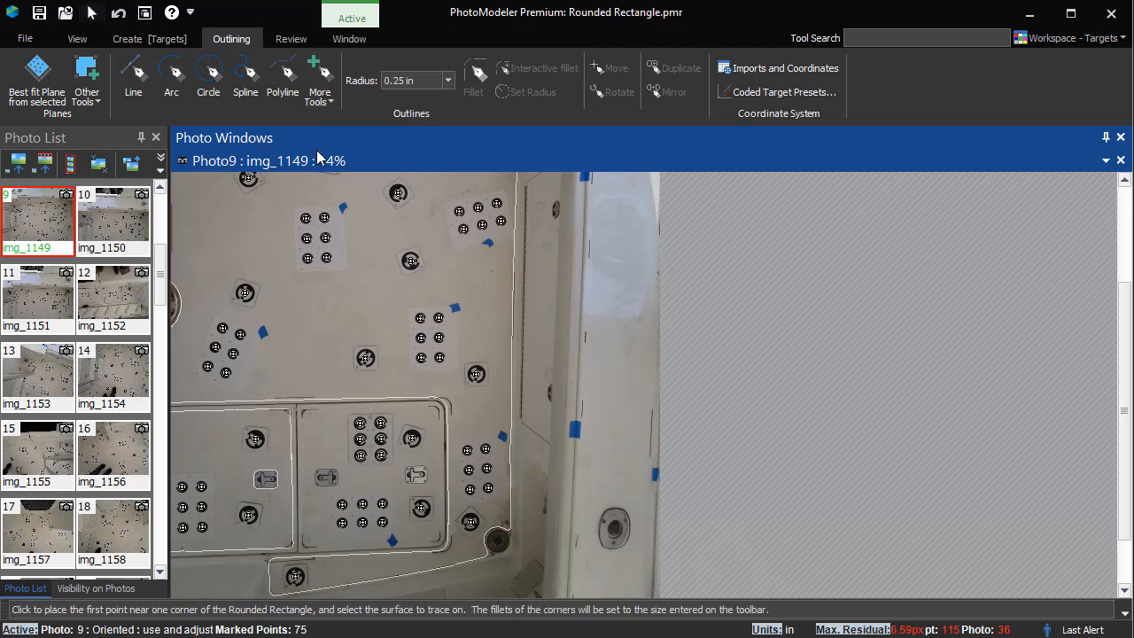
pyautogui.scroll(2, 306, 536)
pyautogui.scroll(2, 374, 532)
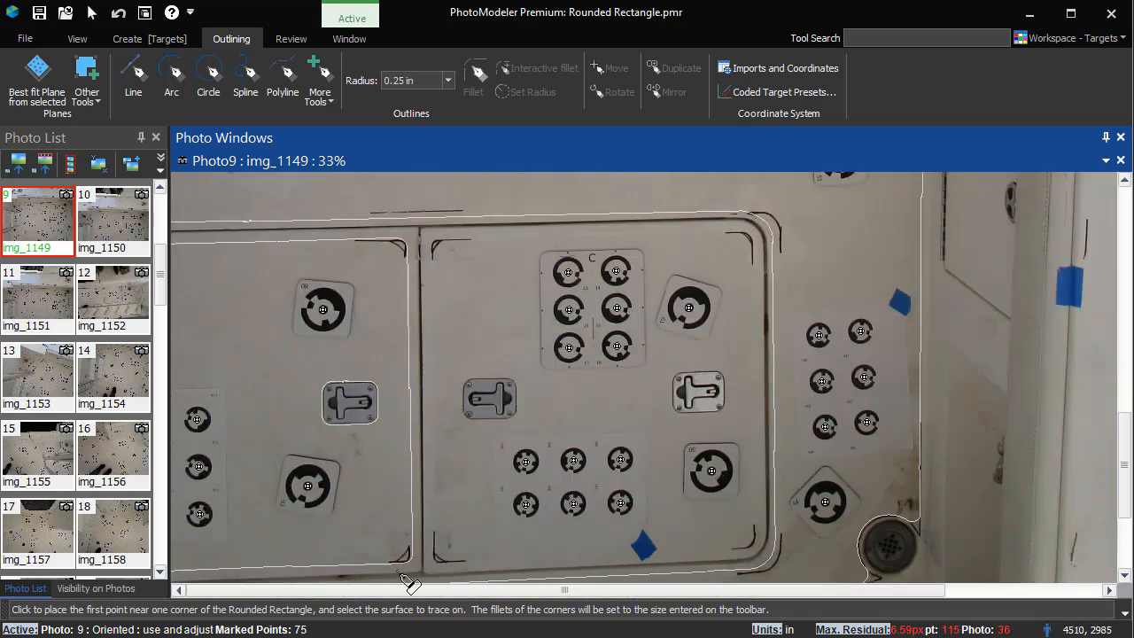
pyautogui.click(451, 563)
pyautogui.click(471, 576)
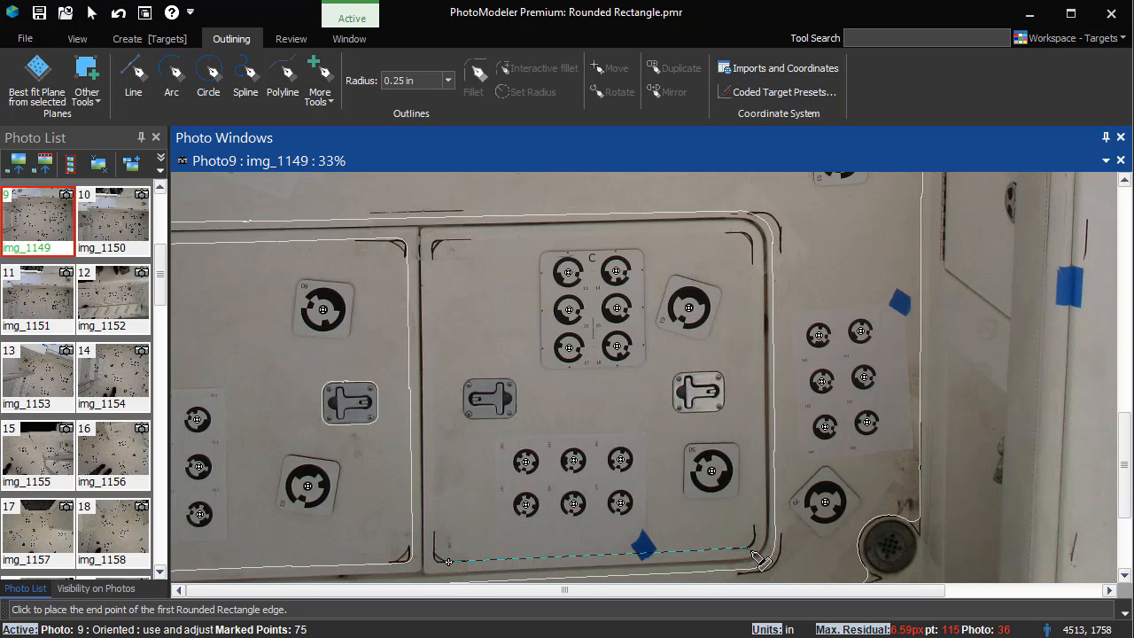
pyautogui.click(750, 550)
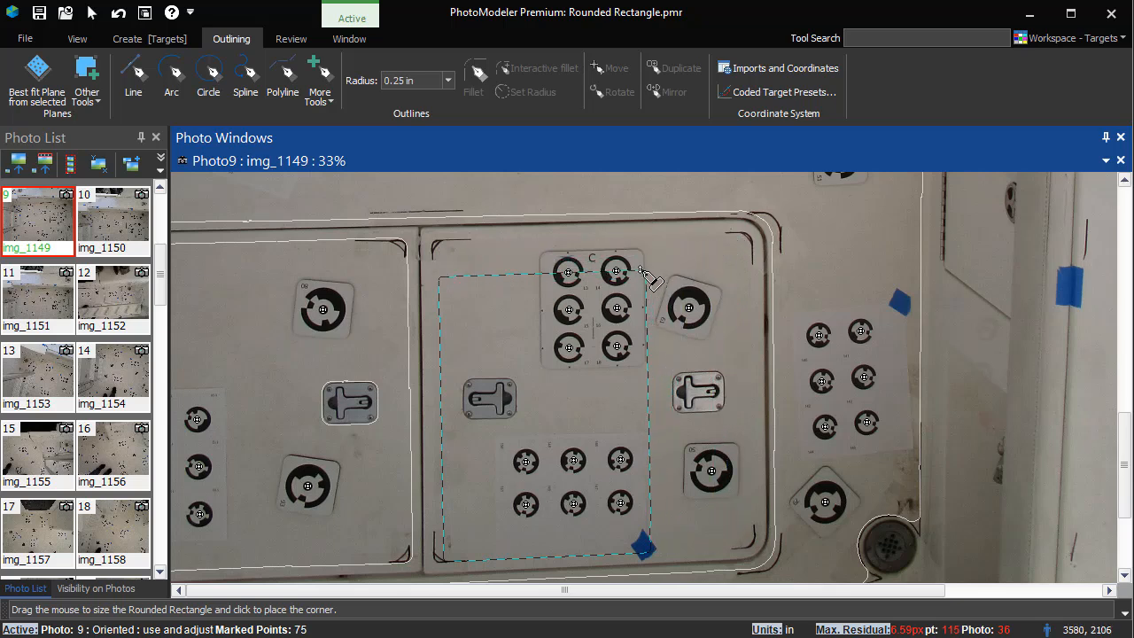
# Step: Set the corner radius to 0.75 in and complete the rounded rectangle around the central door panel
pyautogui.click(447, 81)
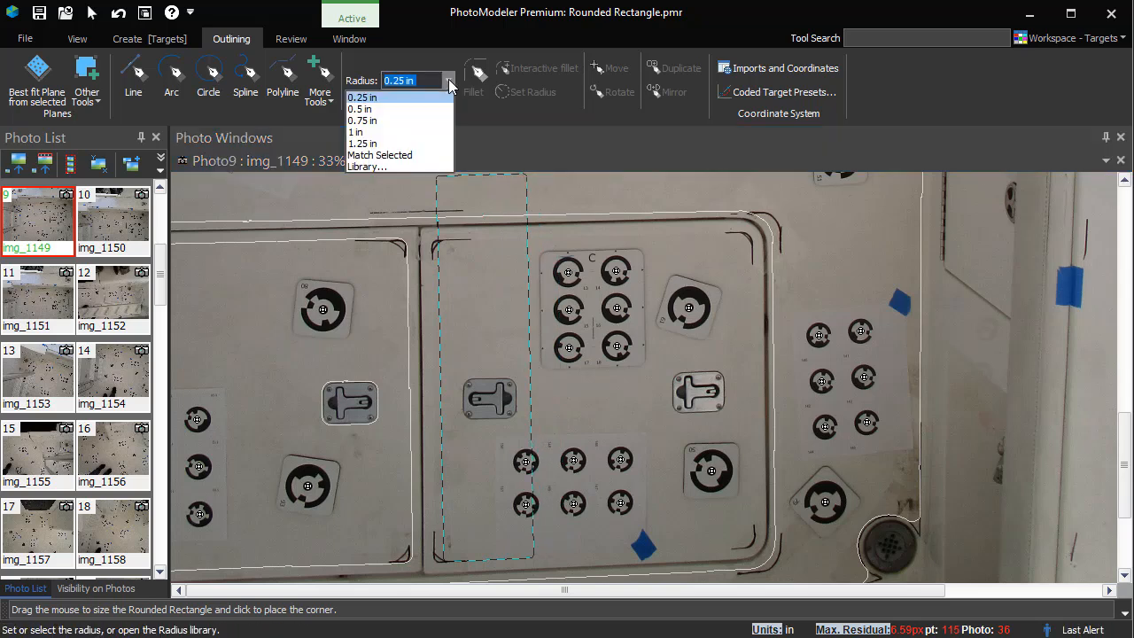
pyautogui.click(423, 121)
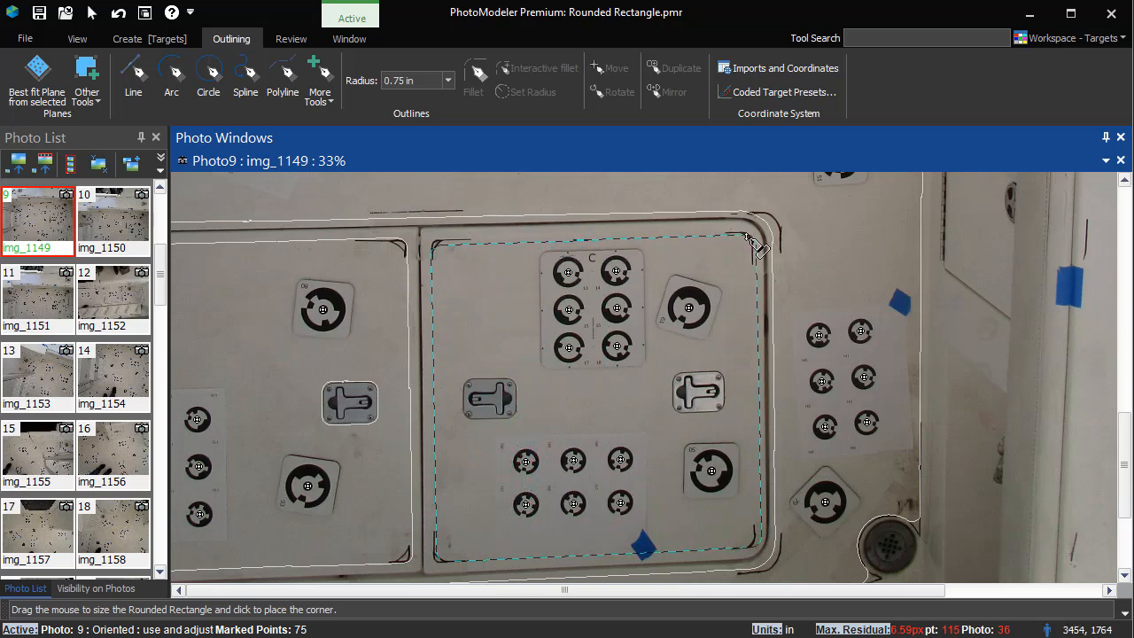
pyautogui.click(749, 237)
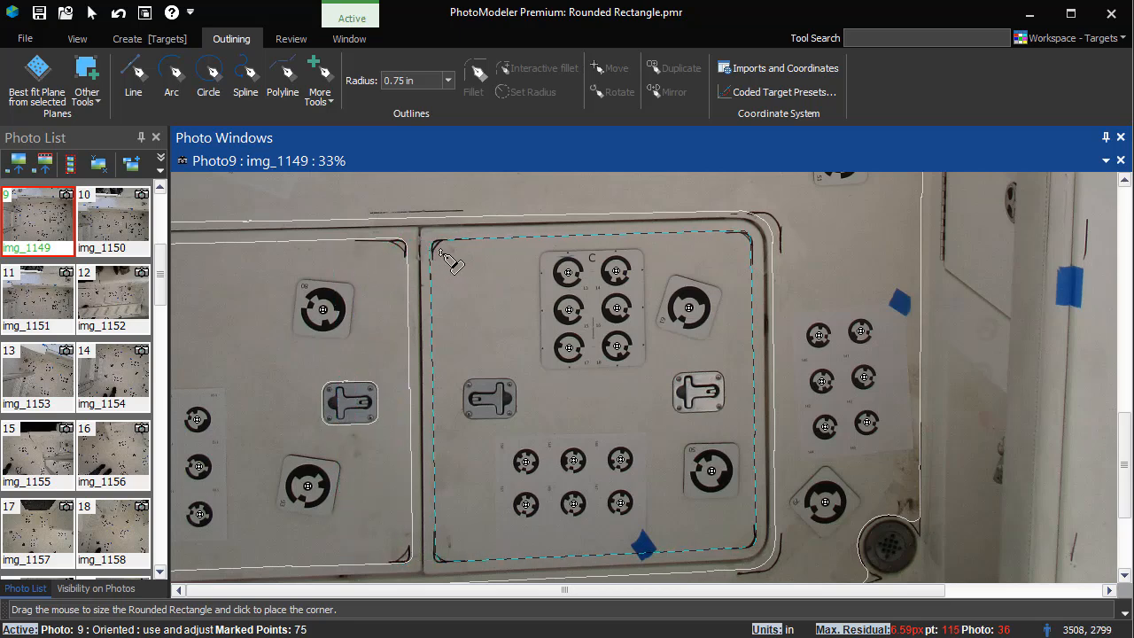
pyautogui.click(441, 252)
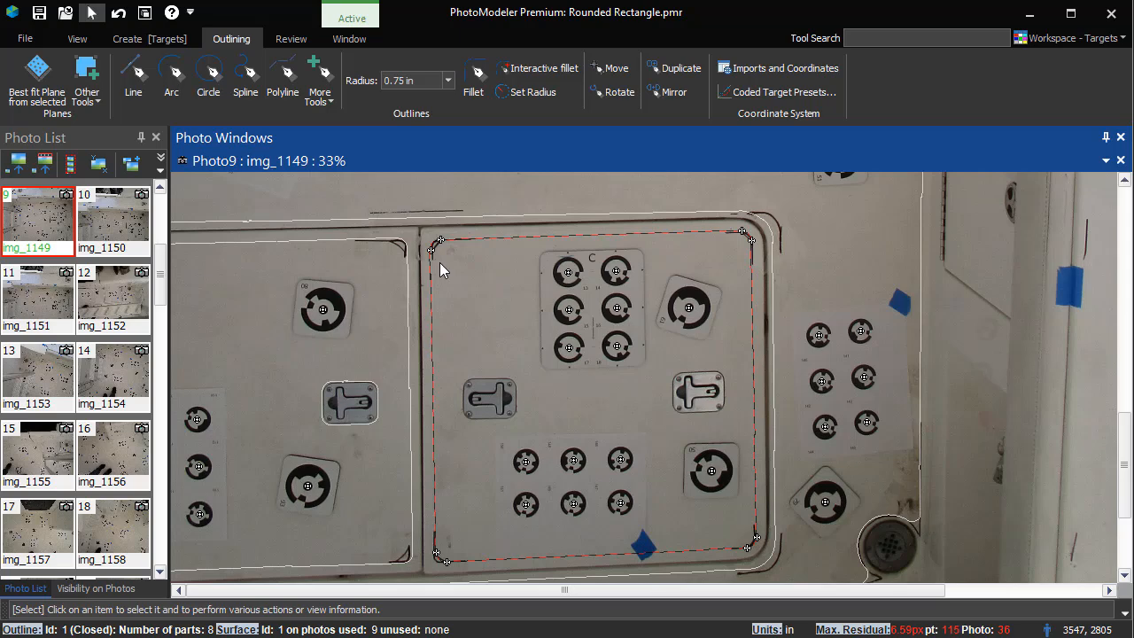
# Step: Increase the 3D line data size to 3.0 in the photo visibility settings
pyautogui.click(95, 589)
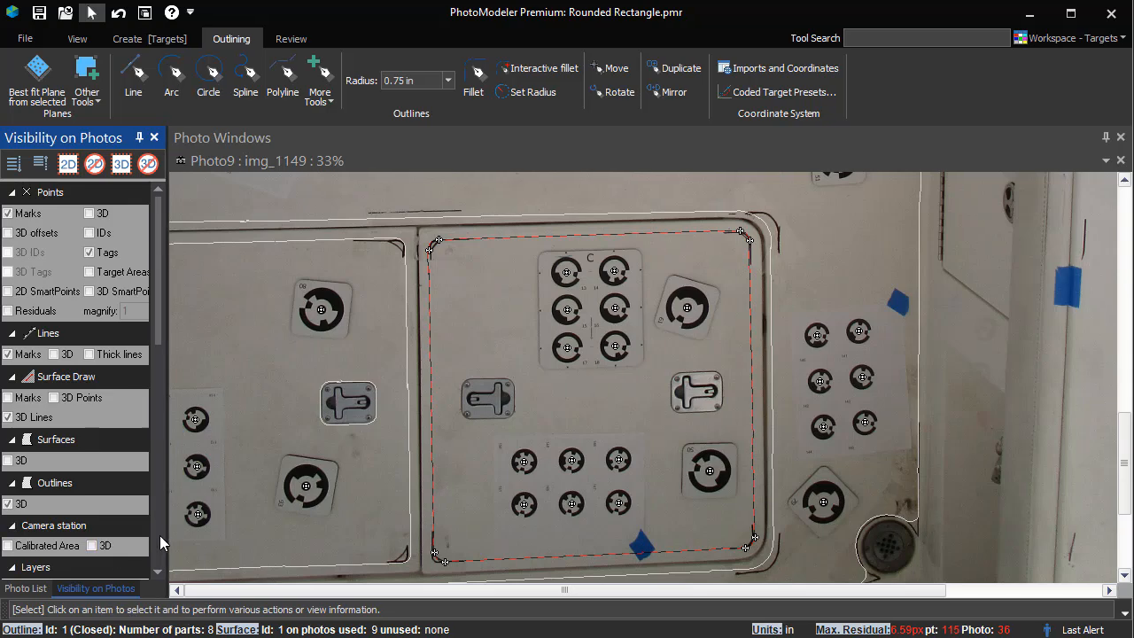
pyautogui.click(160, 535)
pyautogui.click(128, 507)
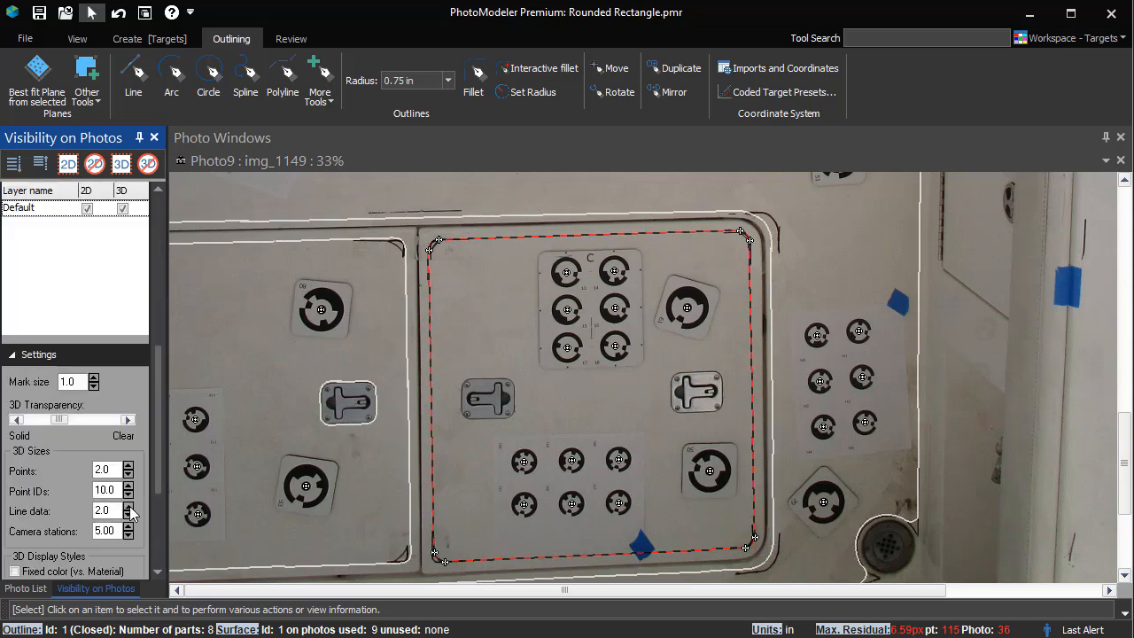
pyautogui.click(129, 507)
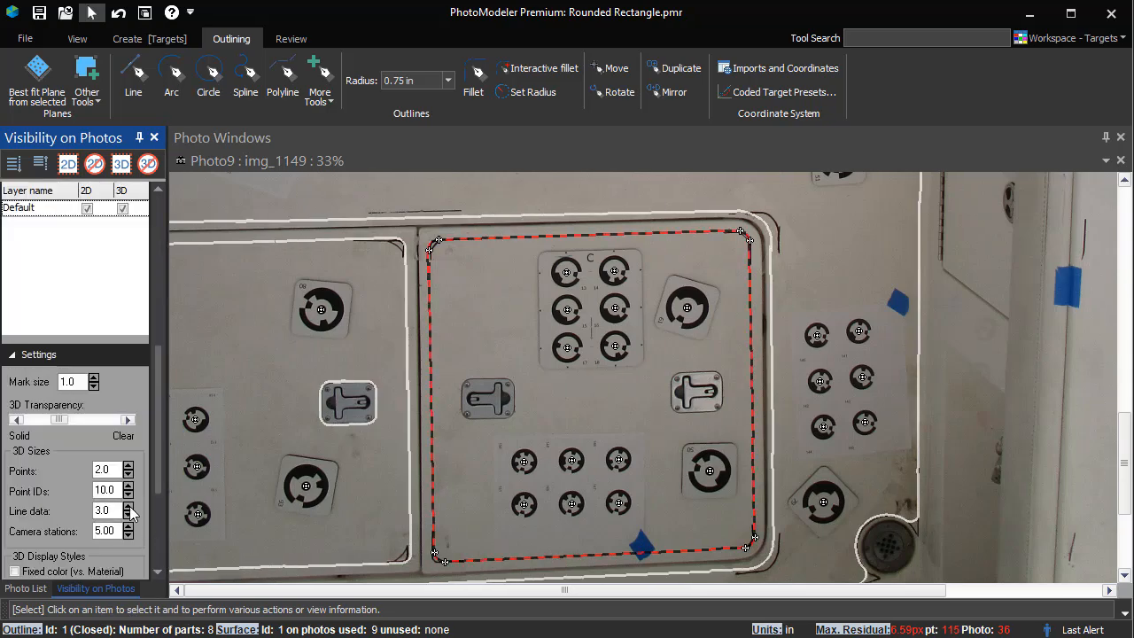
# Step: Select the door panel's rounded rectangle outline and then its right edge
pyautogui.click(667, 250)
pyautogui.click(651, 233)
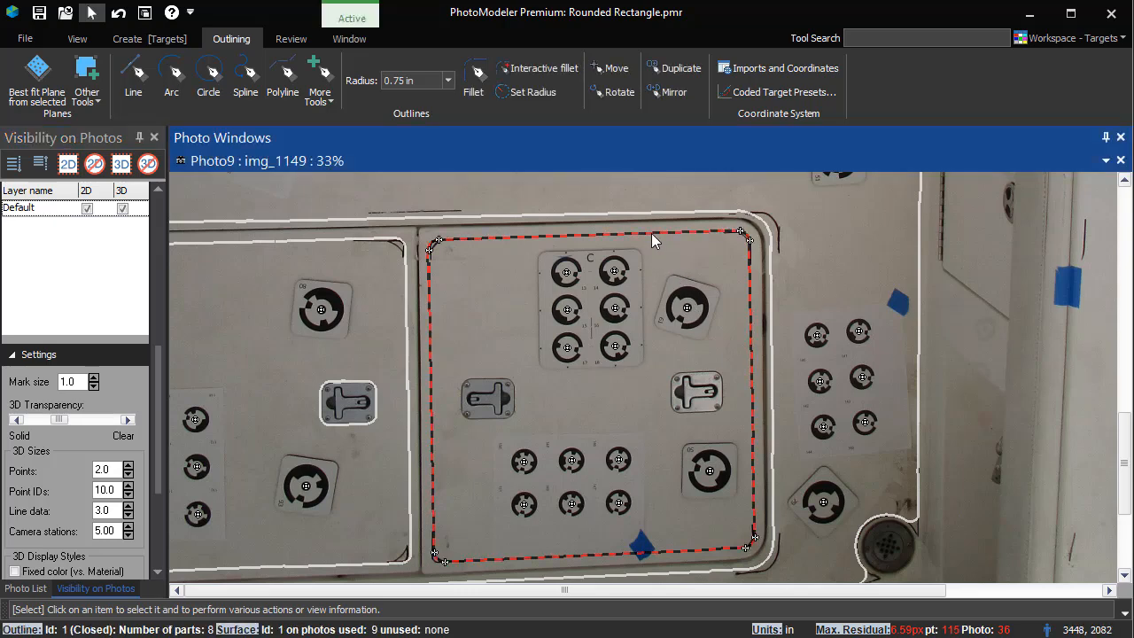
pyautogui.click(652, 233)
pyautogui.click(749, 317)
pyautogui.click(753, 336)
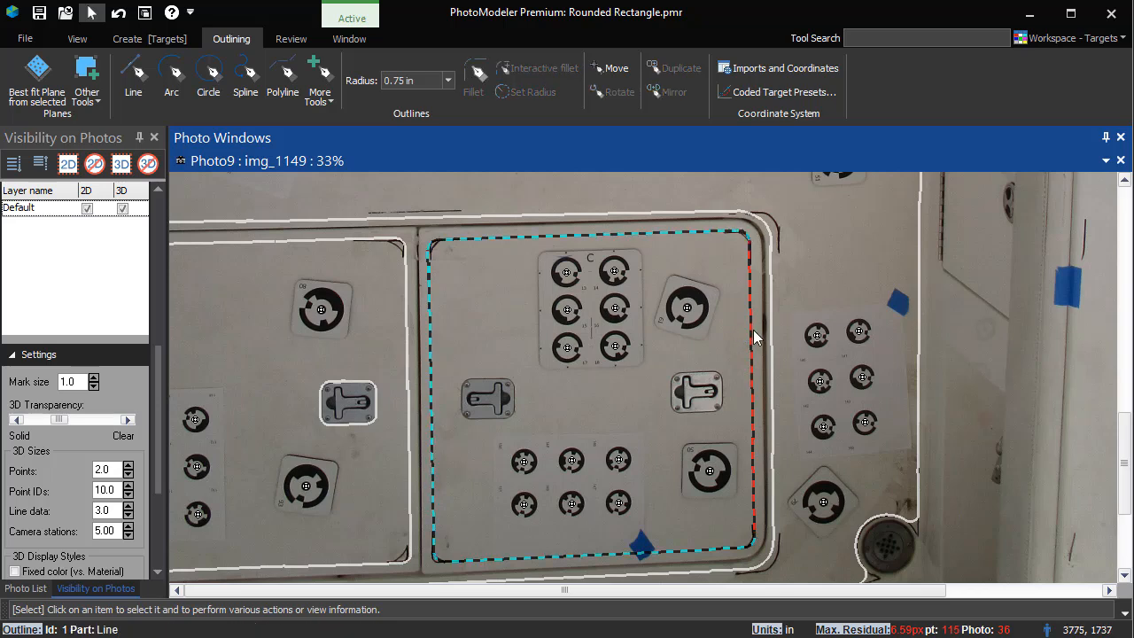
pyautogui.moveTo(749, 349)
pyautogui.mouseDown()
pyautogui.moveTo(917, 355)
pyautogui.moveTo(742, 358)
pyautogui.moveTo(760, 358)
pyautogui.mouseUp()
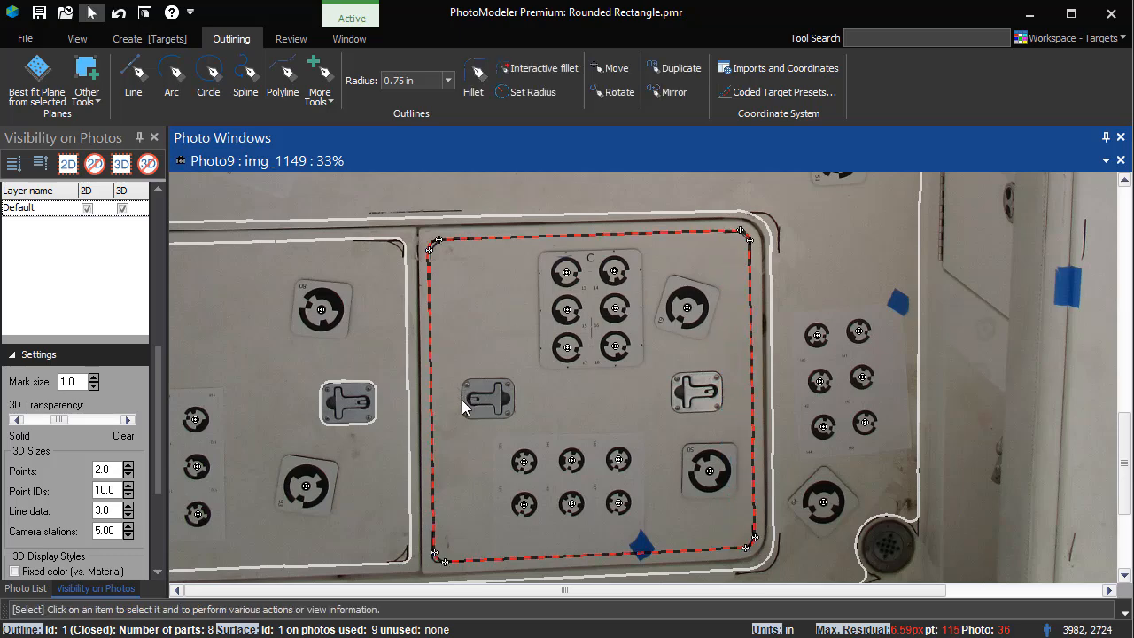
# Step: Start a Rounded Rectangle on Surface 1 along the left edge of the left latch plate
pyautogui.scroll(4, 461, 400)
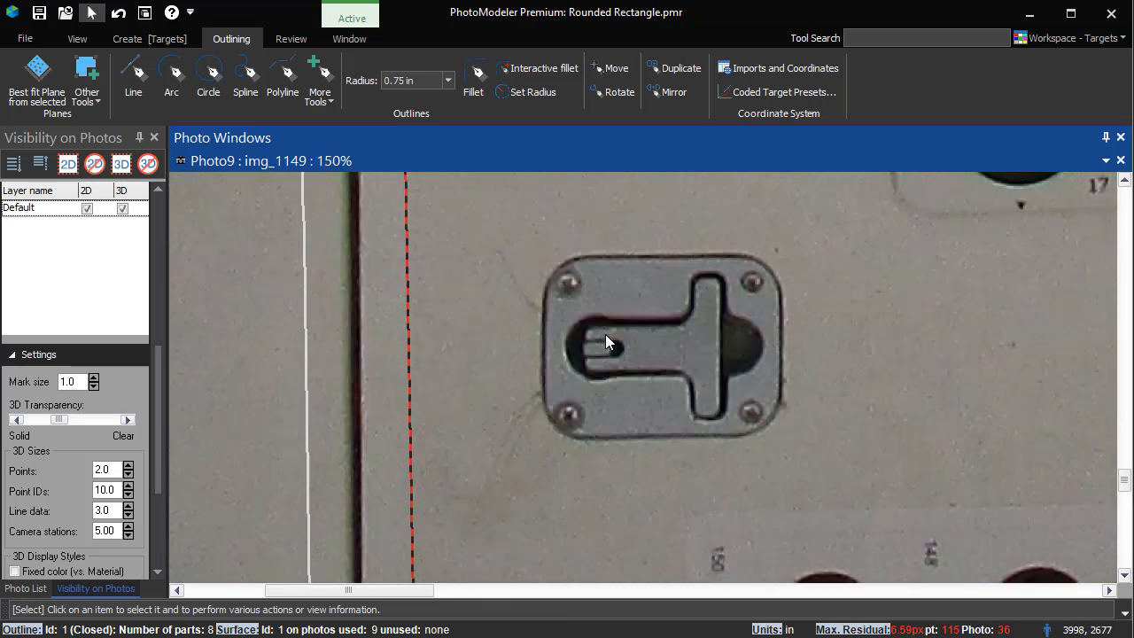
pyautogui.click(321, 99)
pyautogui.click(331, 137)
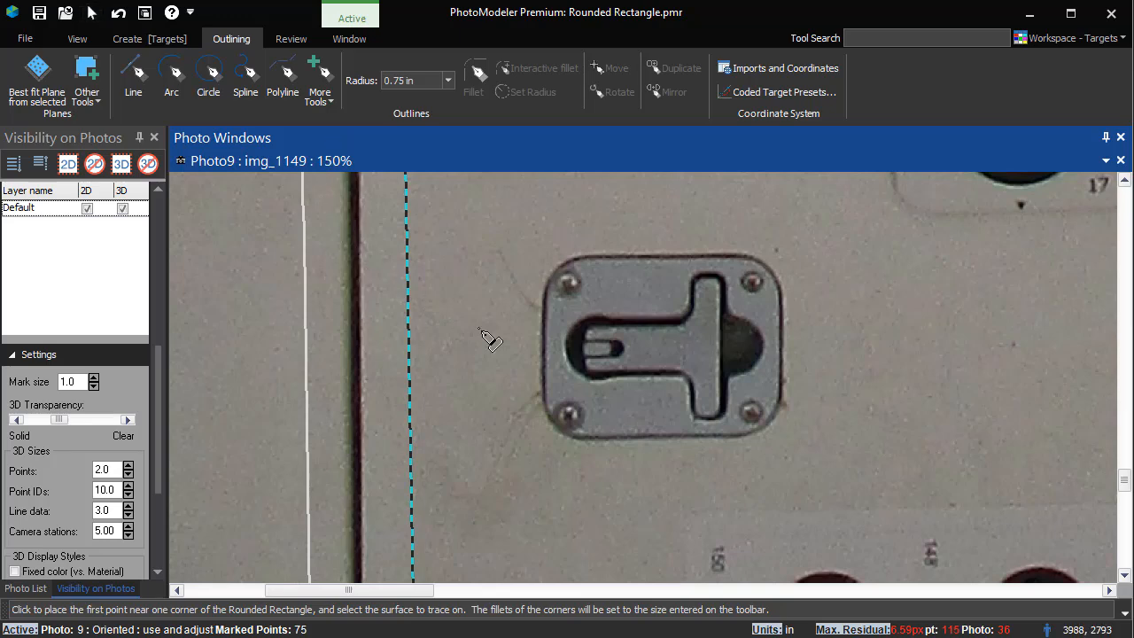
pyautogui.click(556, 307)
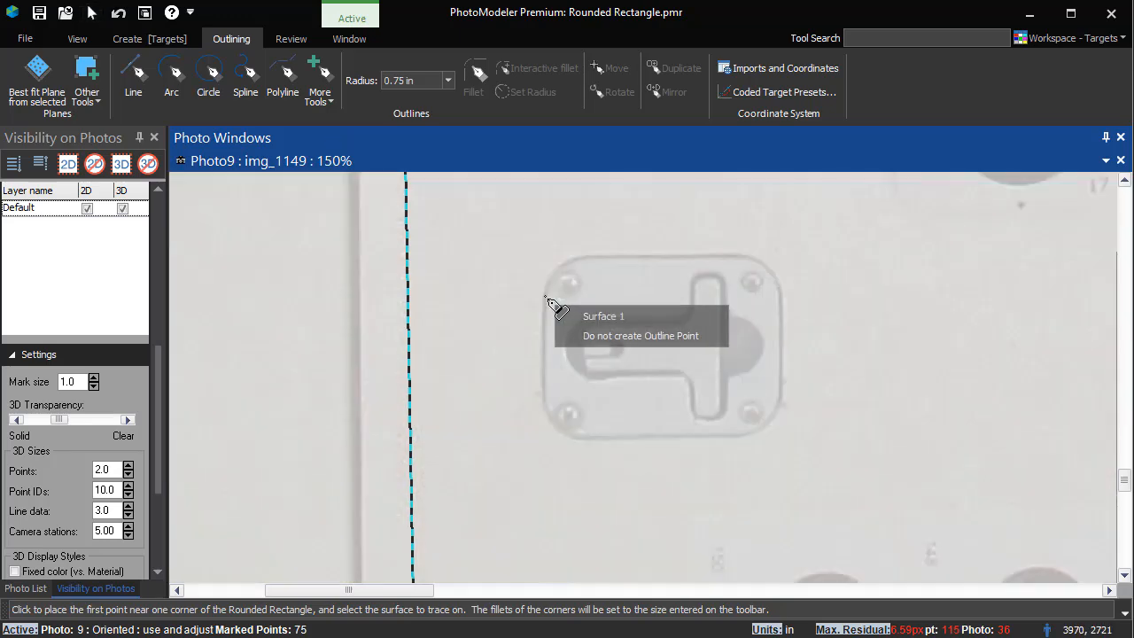
pyautogui.click(562, 313)
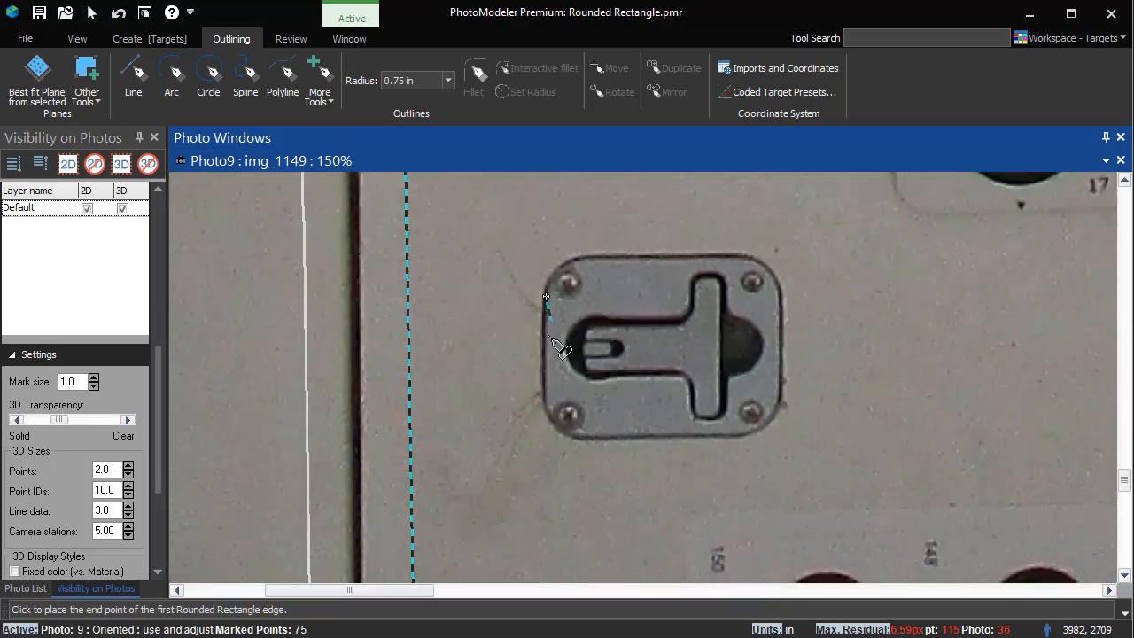
pyautogui.click(550, 403)
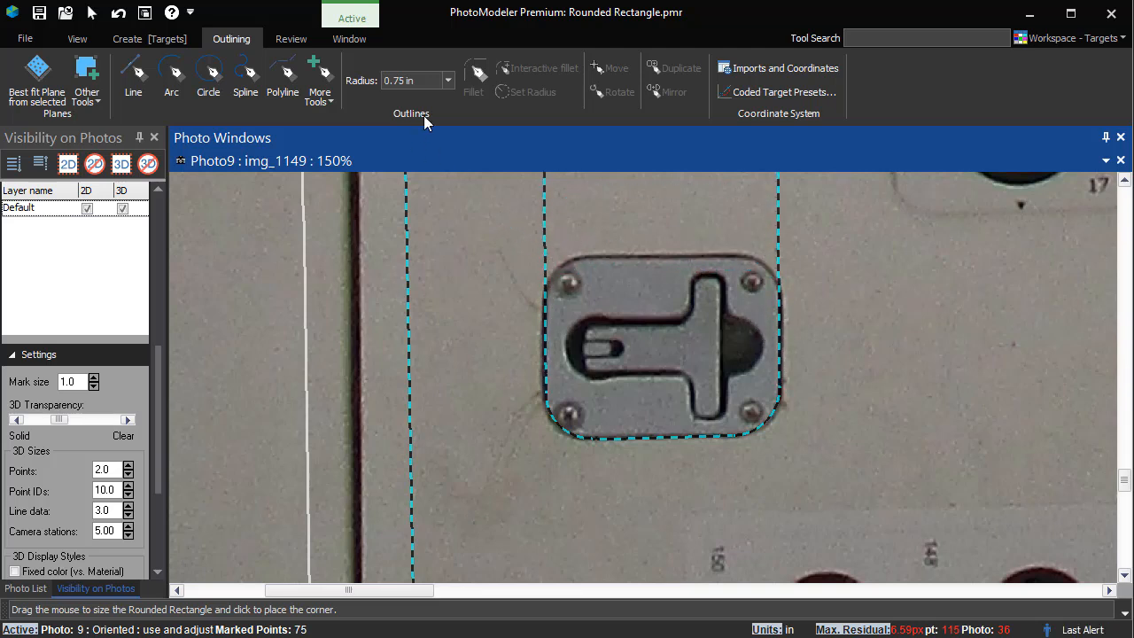
# Step: Set the corner radius to 0.25 in and complete the rounded rectangle around the left latch plate
pyautogui.click(449, 83)
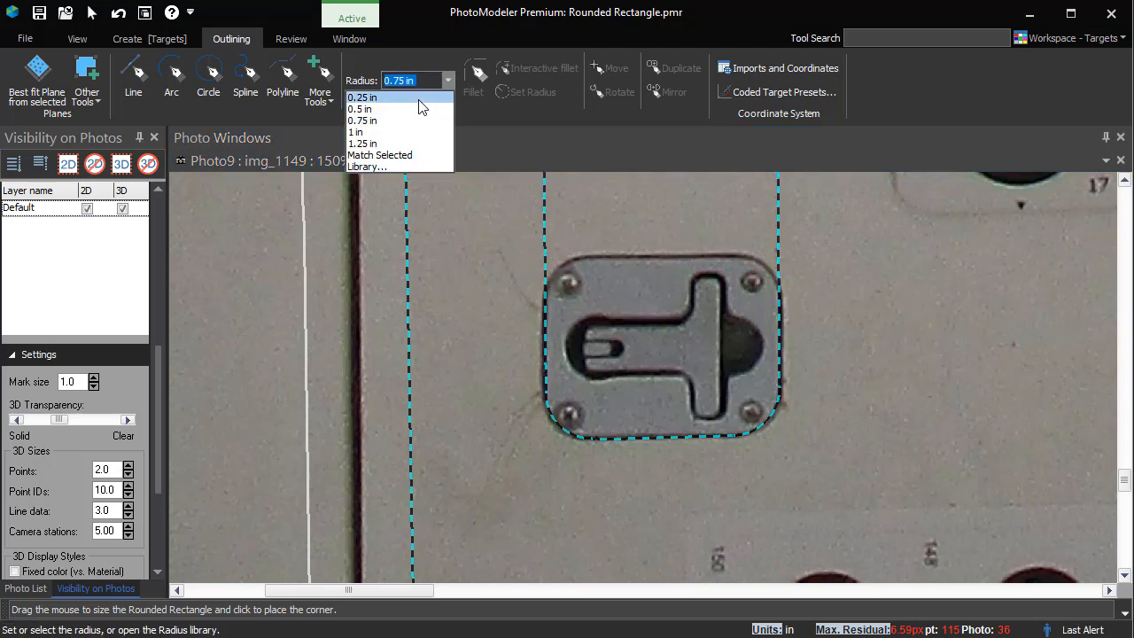
pyautogui.click(420, 99)
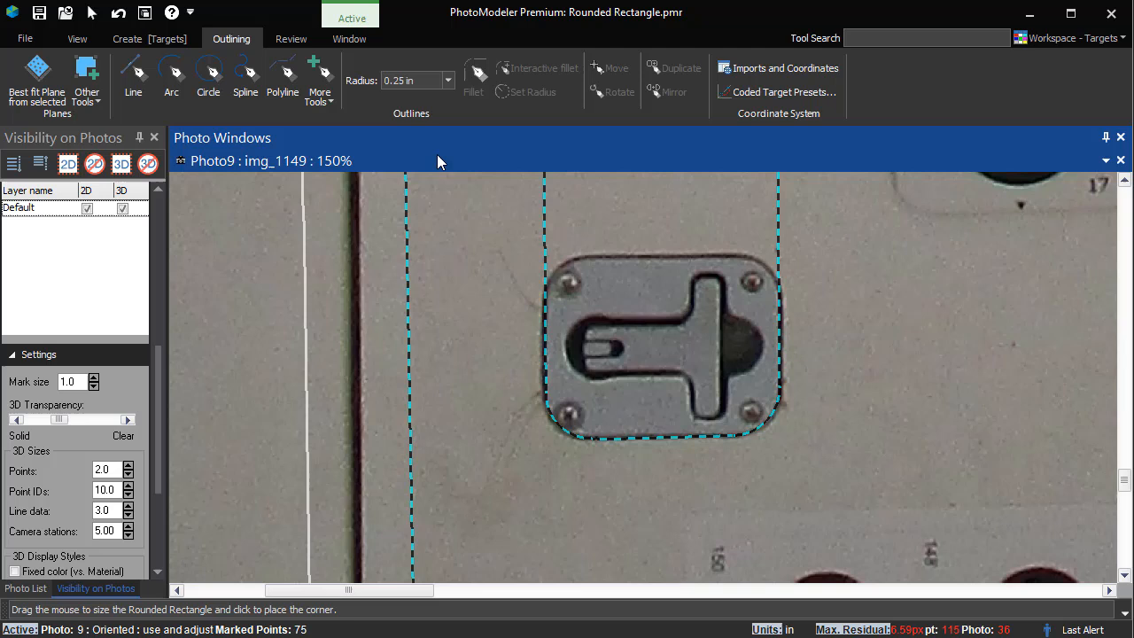
pyautogui.click(631, 272)
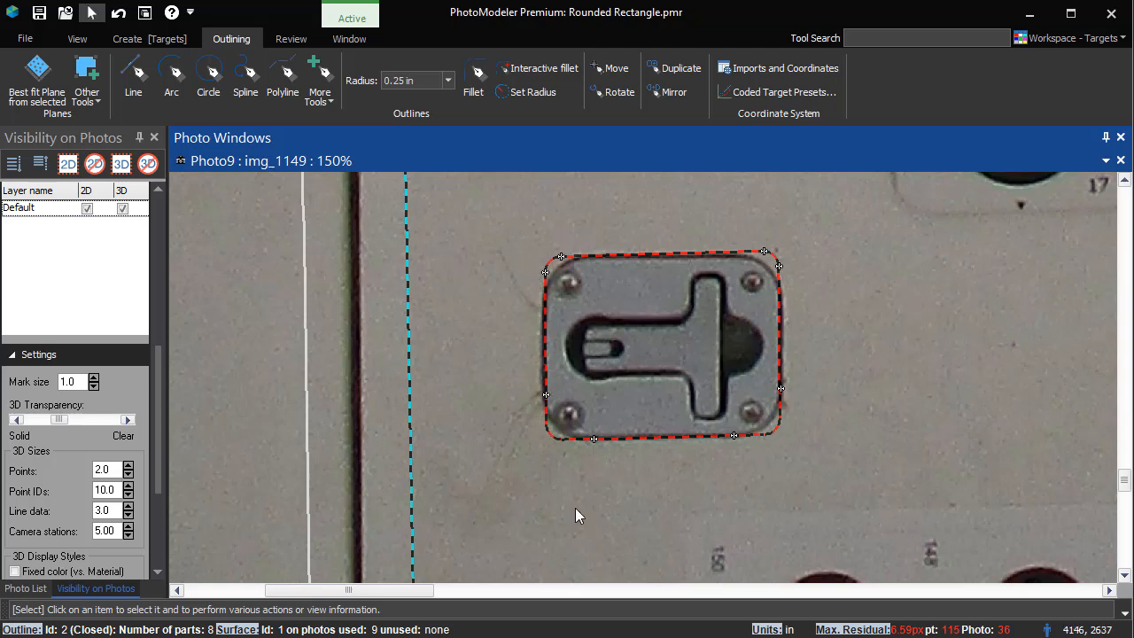
# Step: Change all four fillets of the latch outline to a 0.75 in radius
pyautogui.click(447, 85)
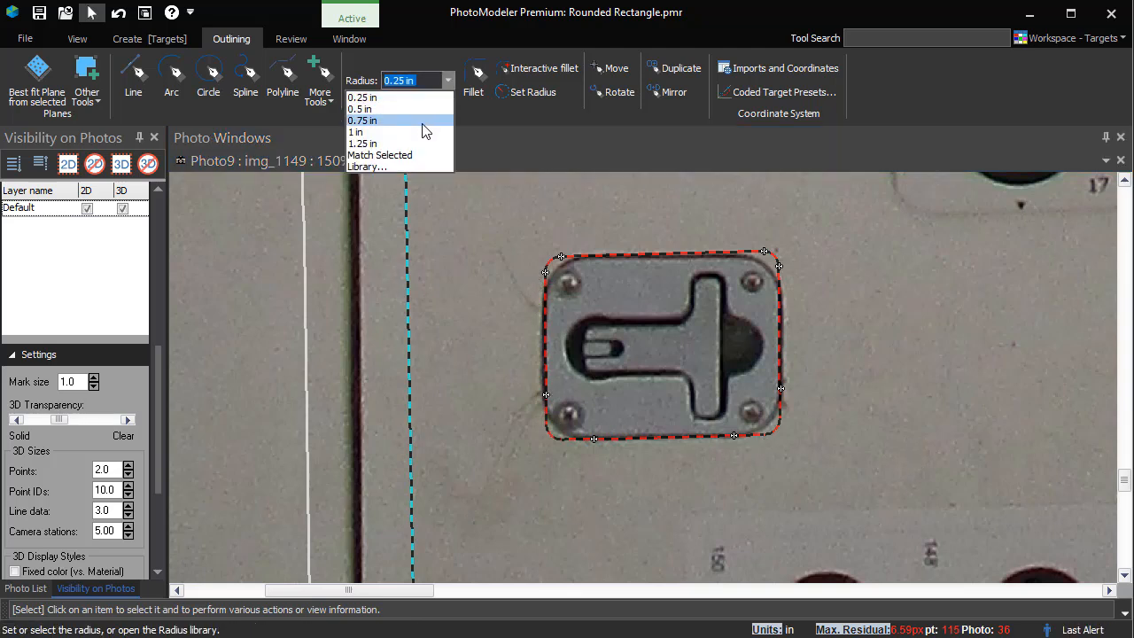
pyautogui.click(428, 122)
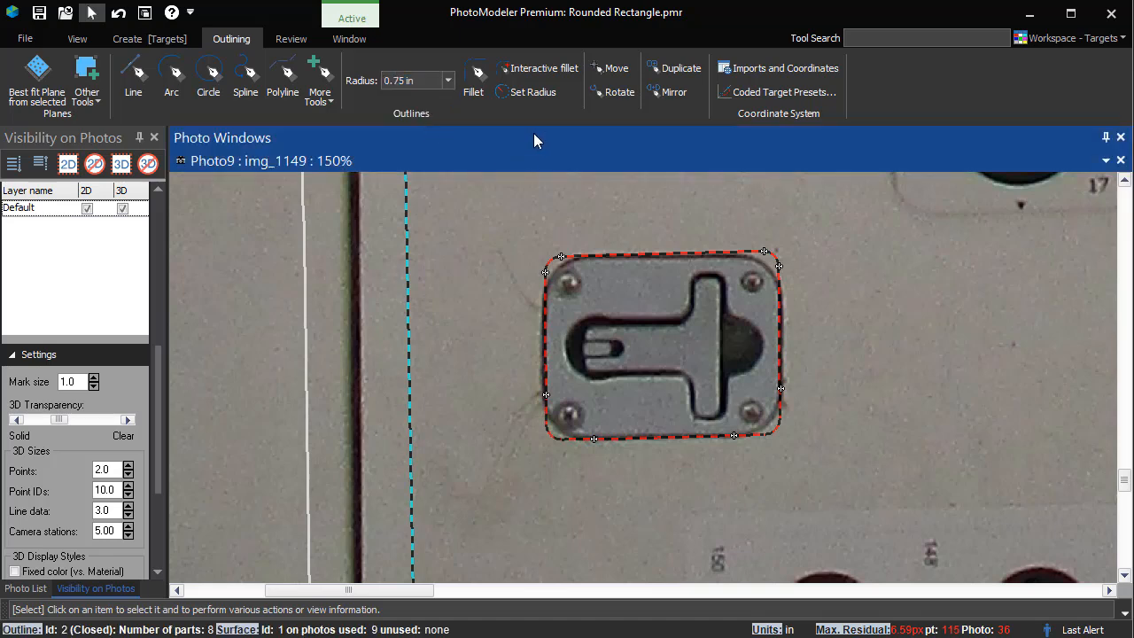
pyautogui.click(534, 92)
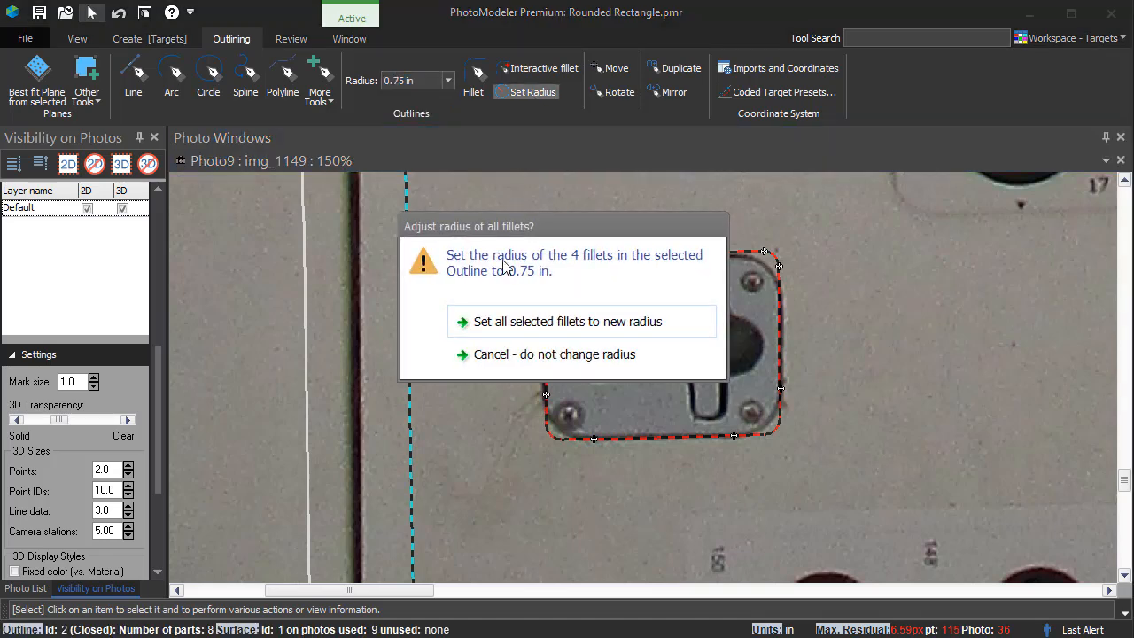
pyautogui.click(498, 325)
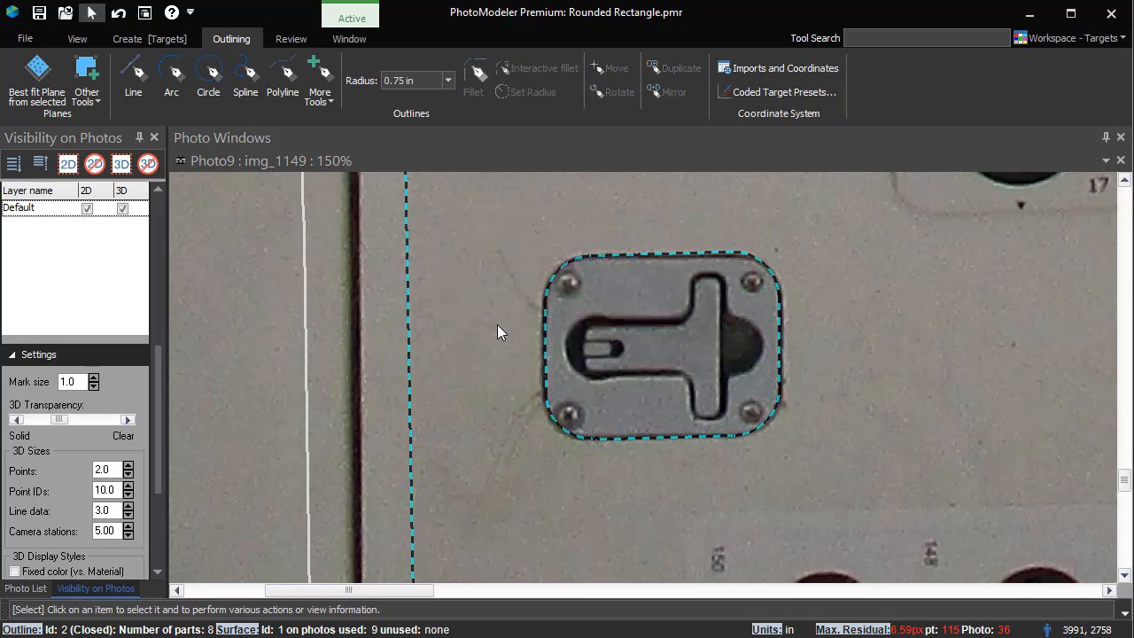
# Step: Select the latch outline and drag its upper-left edge point slightly outward
pyautogui.click(691, 251)
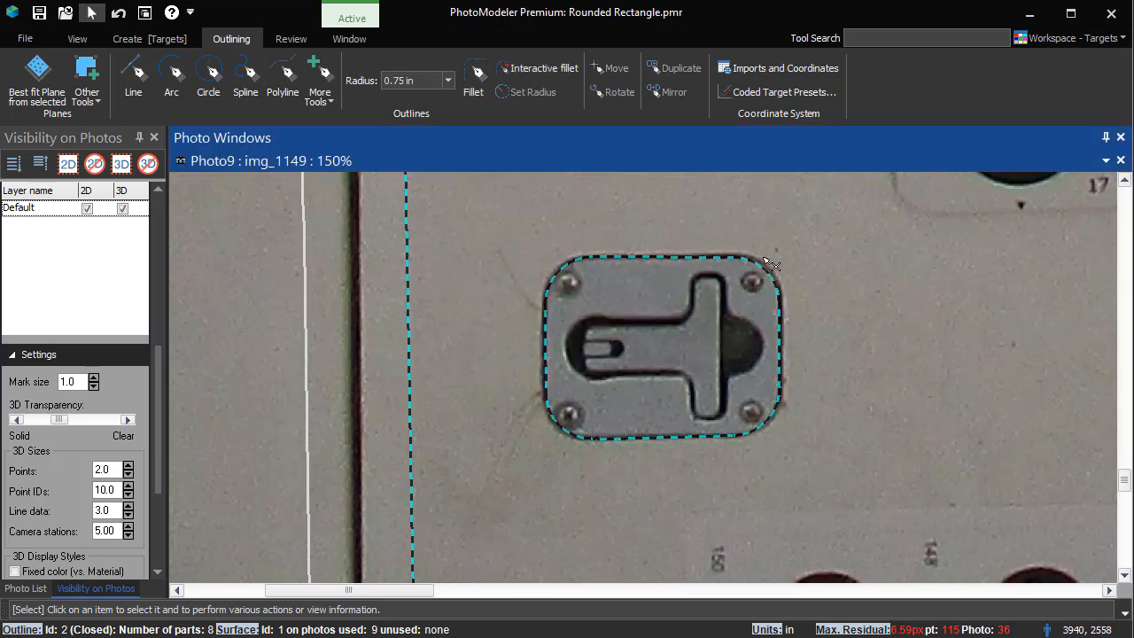
pyautogui.click(546, 283)
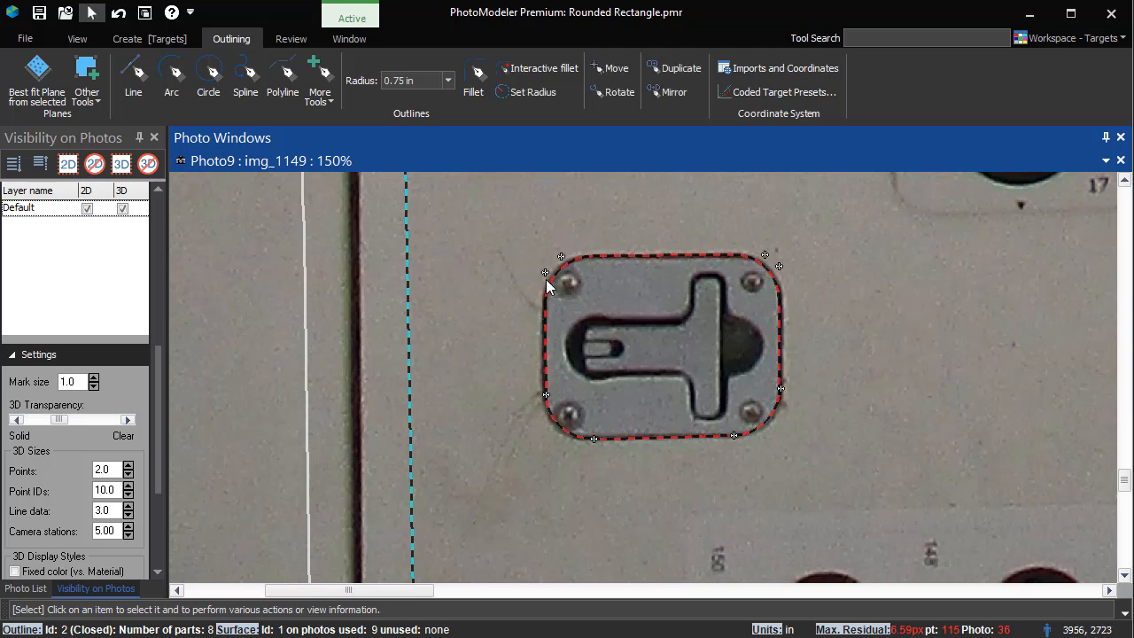
pyautogui.moveTo(546, 273); pyautogui.dragTo(544, 266)
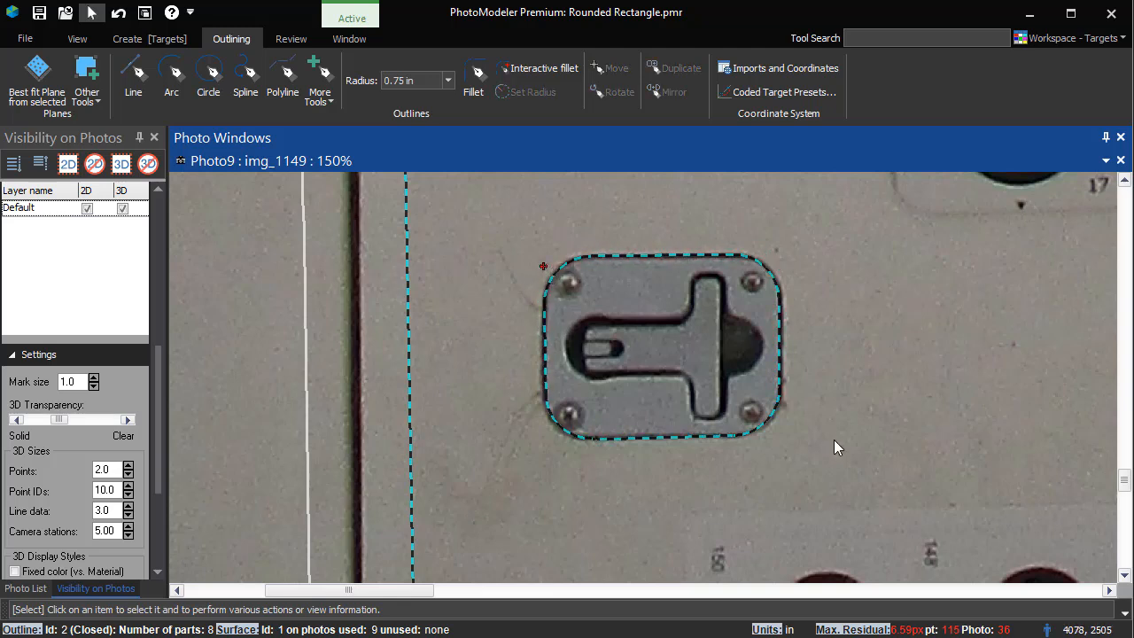
# Step: Set the corner radius to 0.25 in and draw a rounded rectangle on Surface 1 around the right latch plate
pyautogui.click(448, 80)
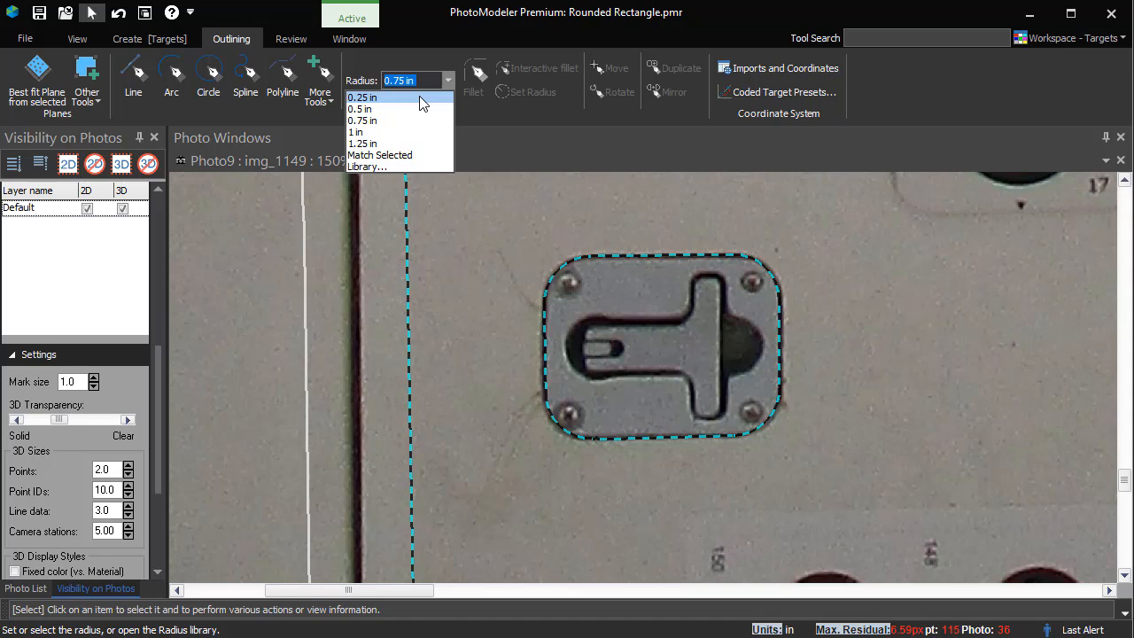
pyautogui.click(419, 97)
pyautogui.scroll(-5, 992, 372)
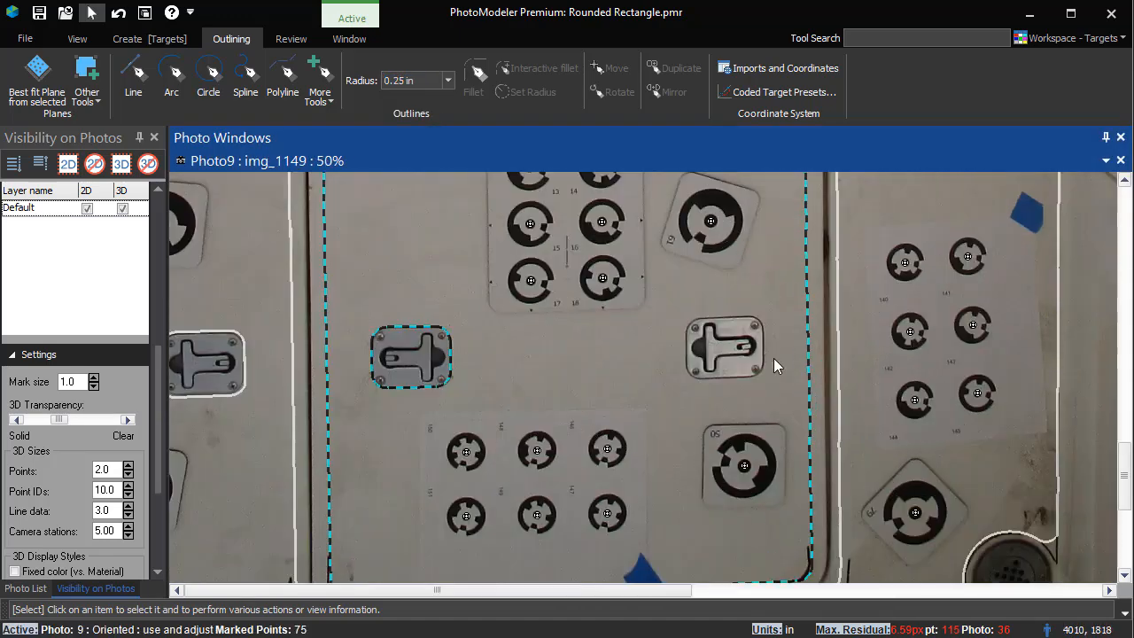
pyautogui.scroll(5, 774, 358)
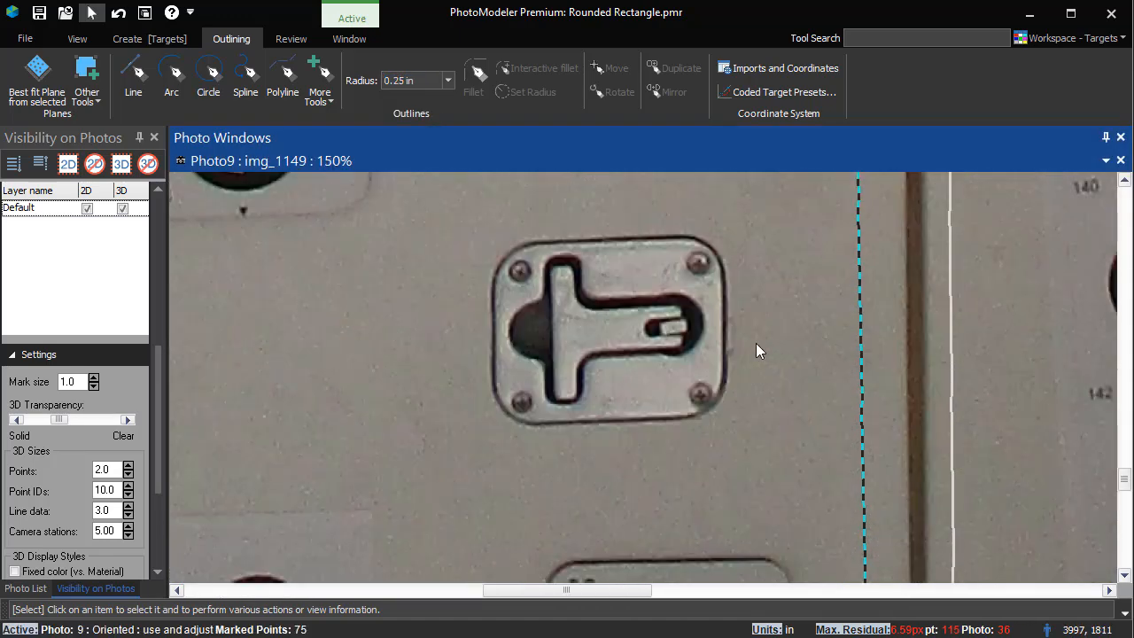
pyautogui.click(331, 101)
pyautogui.click(373, 138)
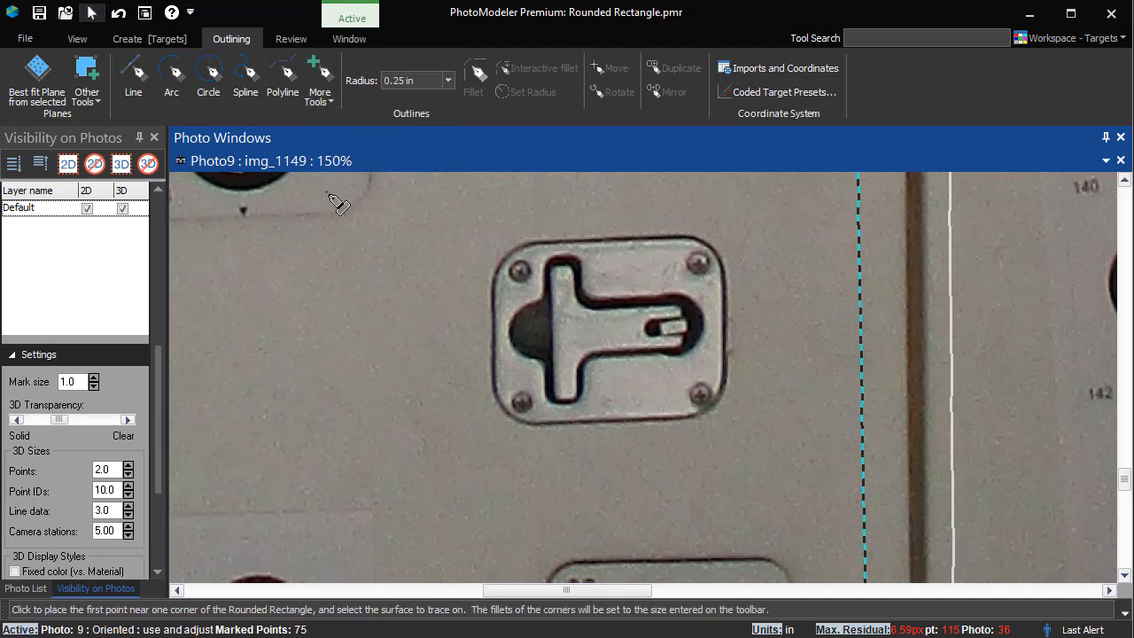
pyautogui.click(539, 423)
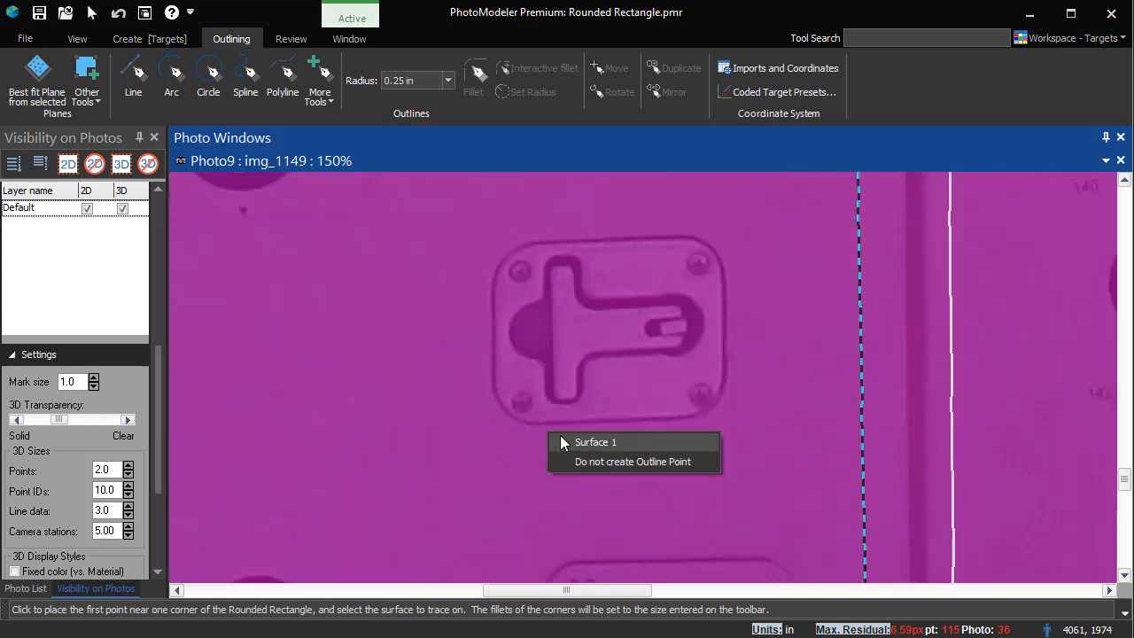
pyautogui.click(560, 435)
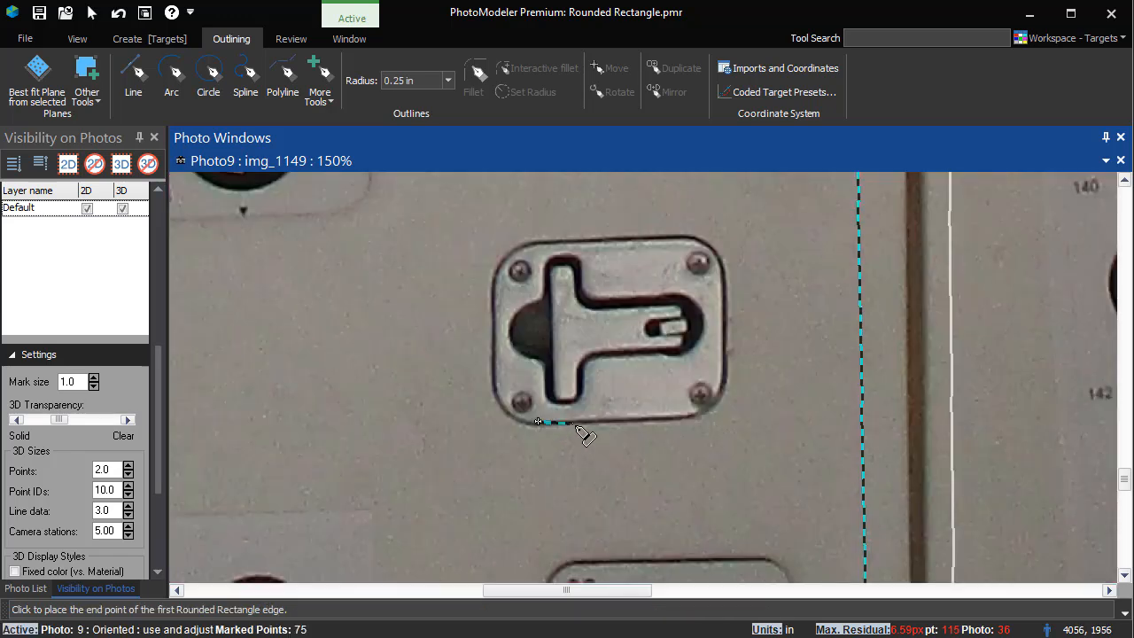
pyautogui.click(695, 418)
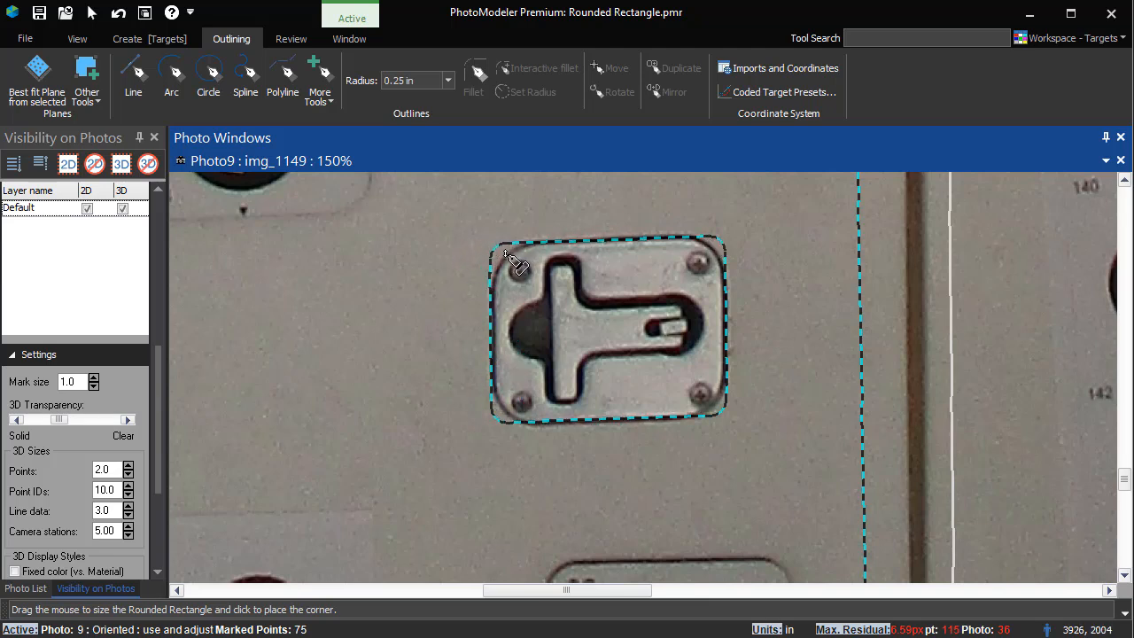
pyautogui.click(508, 255)
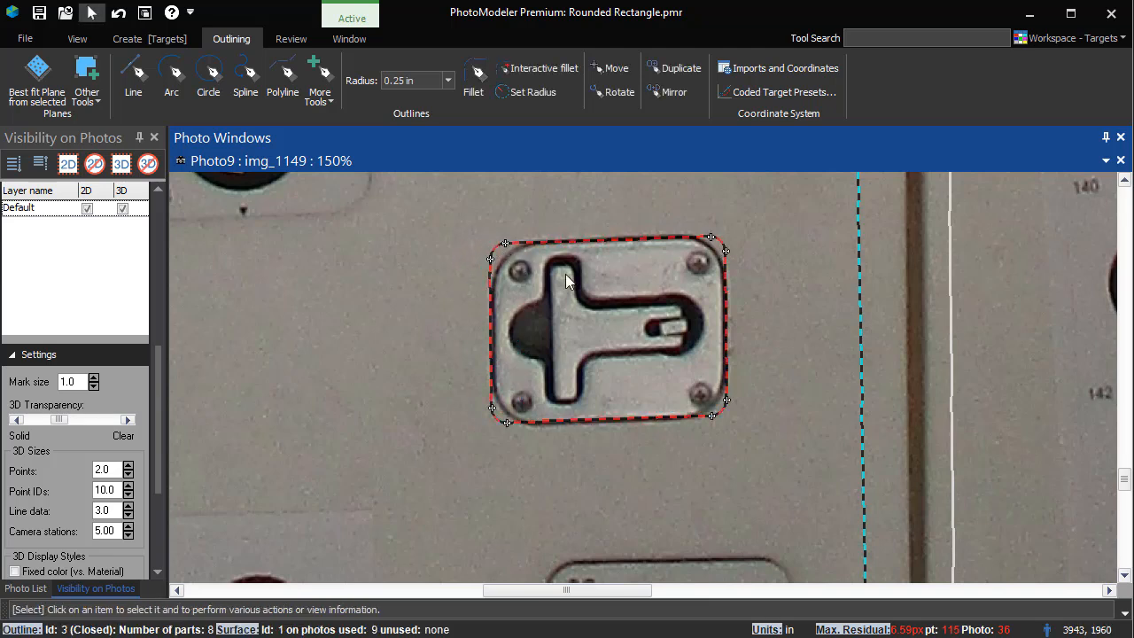
# Step: Enlarge the latch outline's fillets interactively to about 0.64 in and nudge its upper-left corner point
pyautogui.click(552, 69)
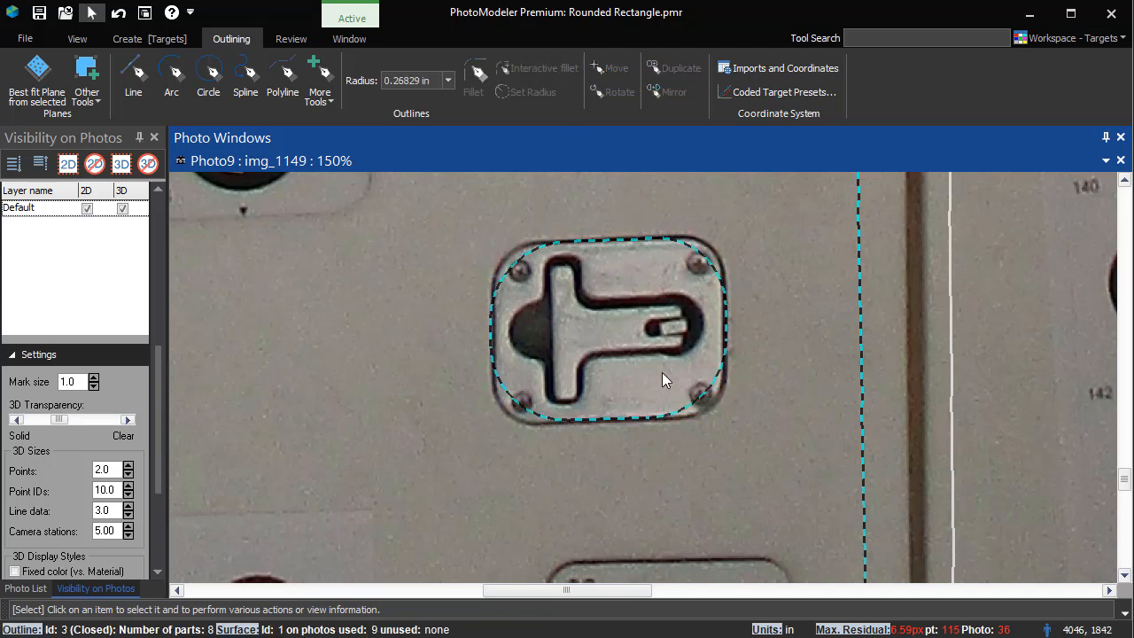
pyautogui.click(702, 408)
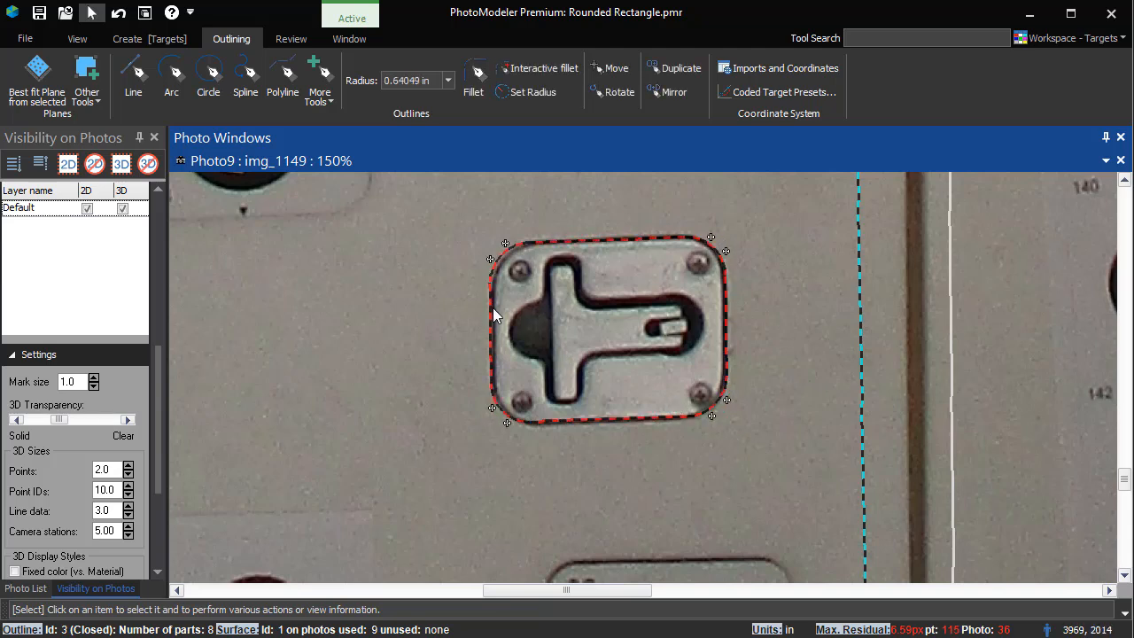
pyautogui.moveTo(490, 259); pyautogui.dragTo(511, 244)
pyautogui.click(535, 242)
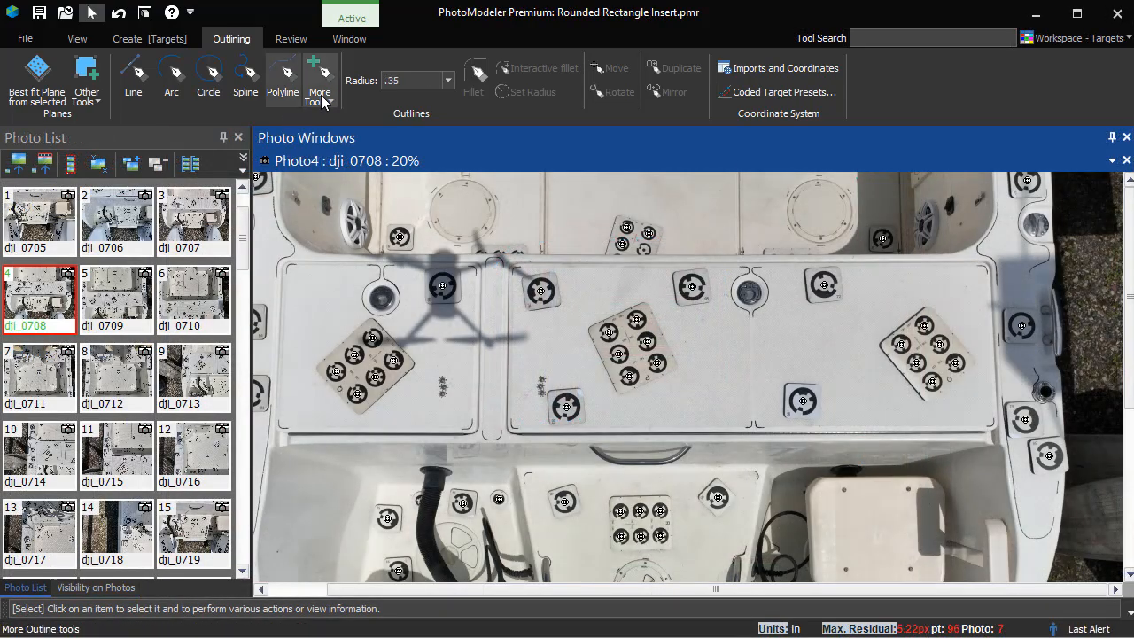
# Step: Draw a rounded rectangle on Surface 12 around the right deck hatch panel using the .35 radius
pyautogui.click(322, 99)
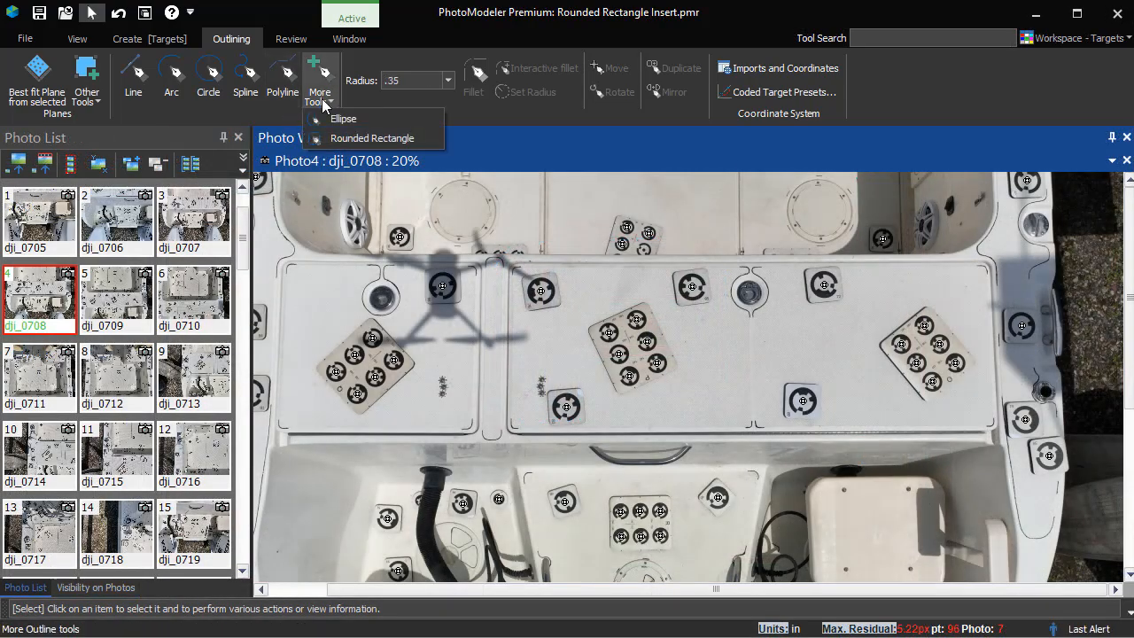
pyautogui.click(358, 136)
pyautogui.scroll(4, 797, 296)
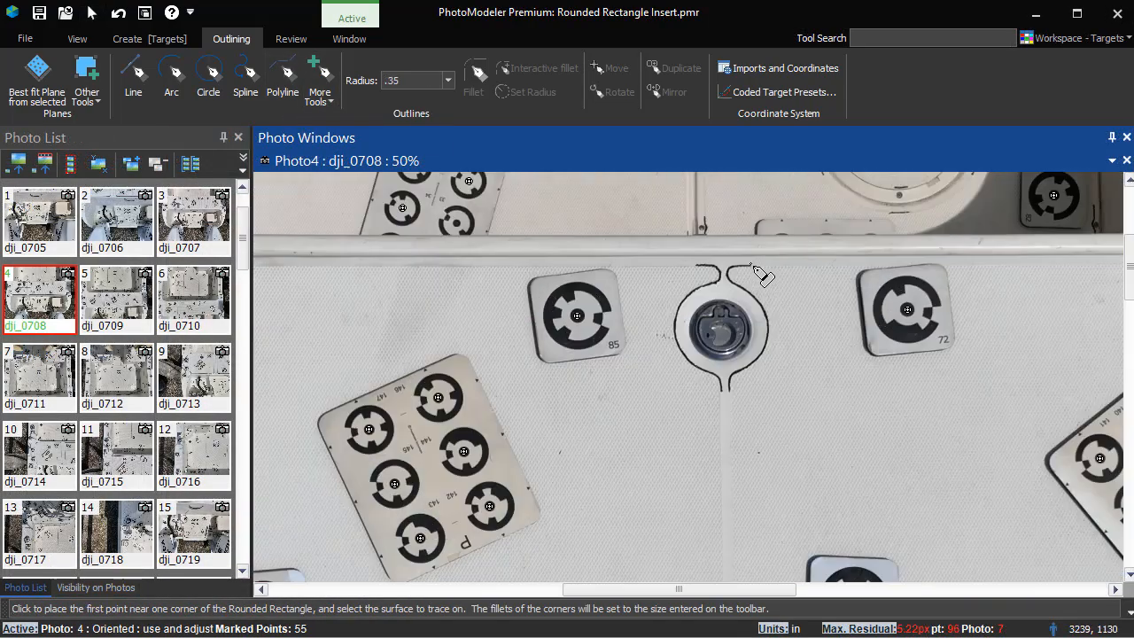
pyautogui.click(756, 268)
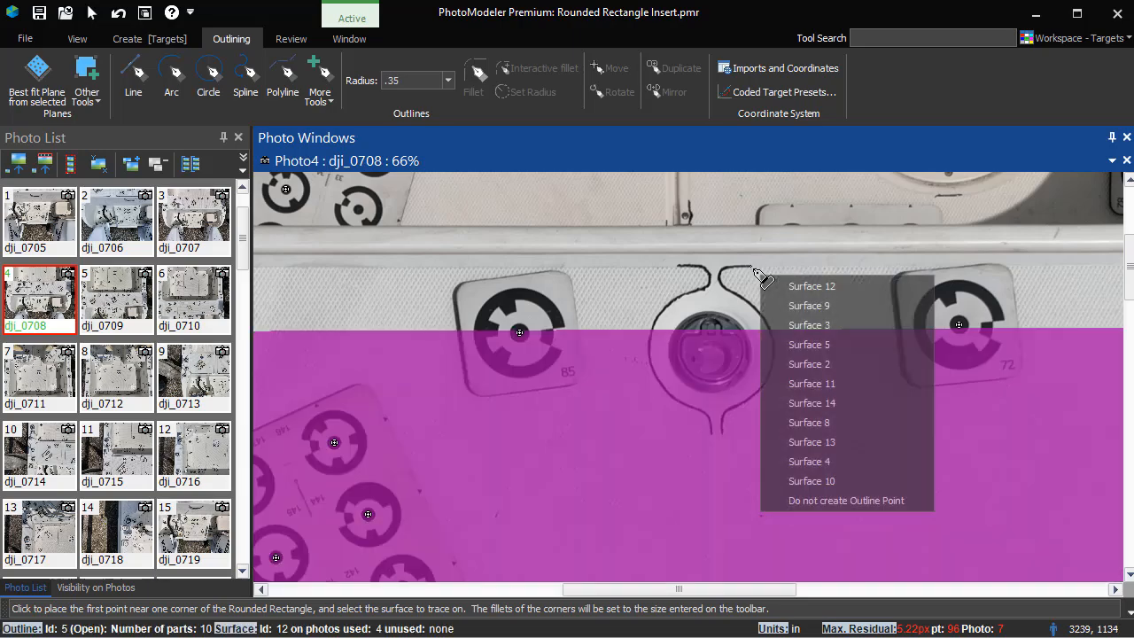
pyautogui.click(780, 285)
pyautogui.scroll(-2, 647, 315)
pyautogui.scroll(2, 1112, 304)
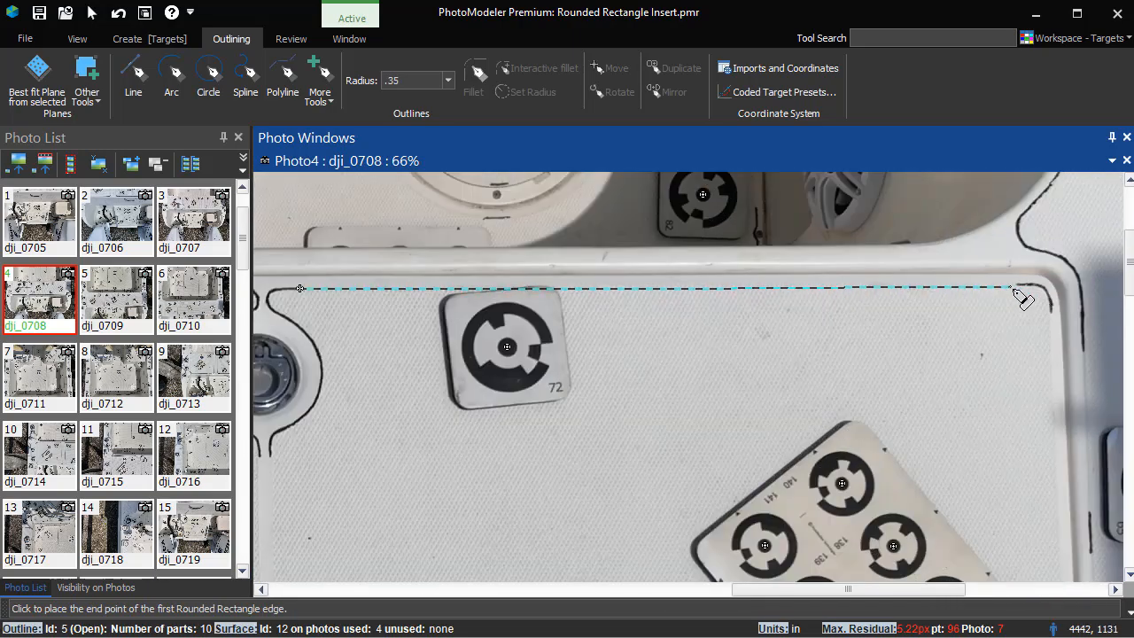
pyautogui.click(1041, 288)
pyautogui.scroll(-3, 1050, 426)
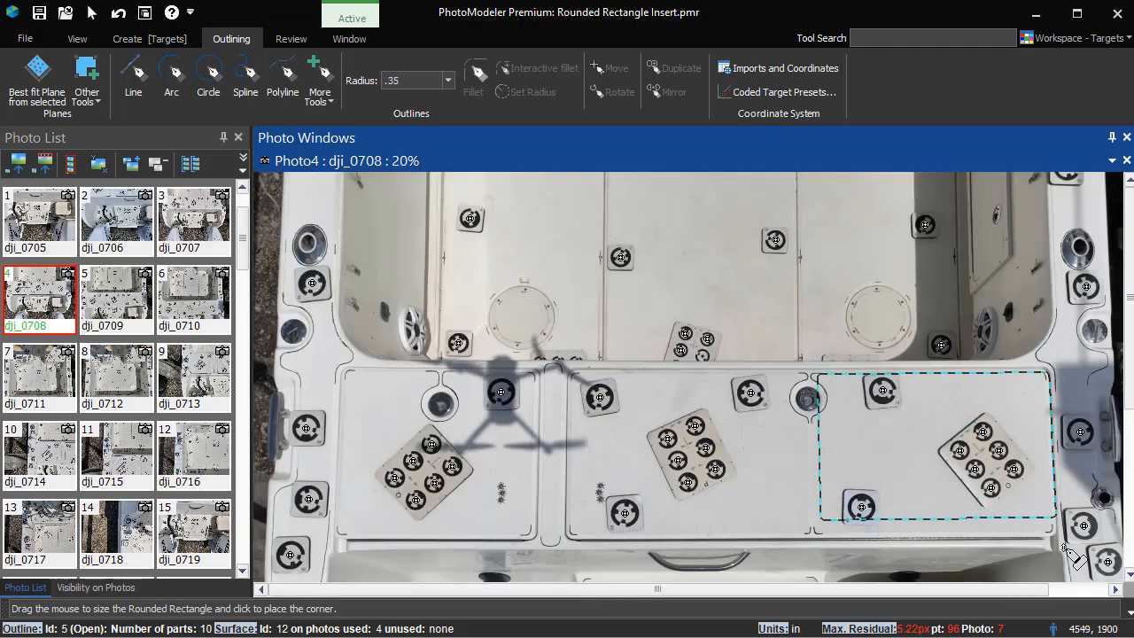
pyautogui.scroll(3, 1094, 523)
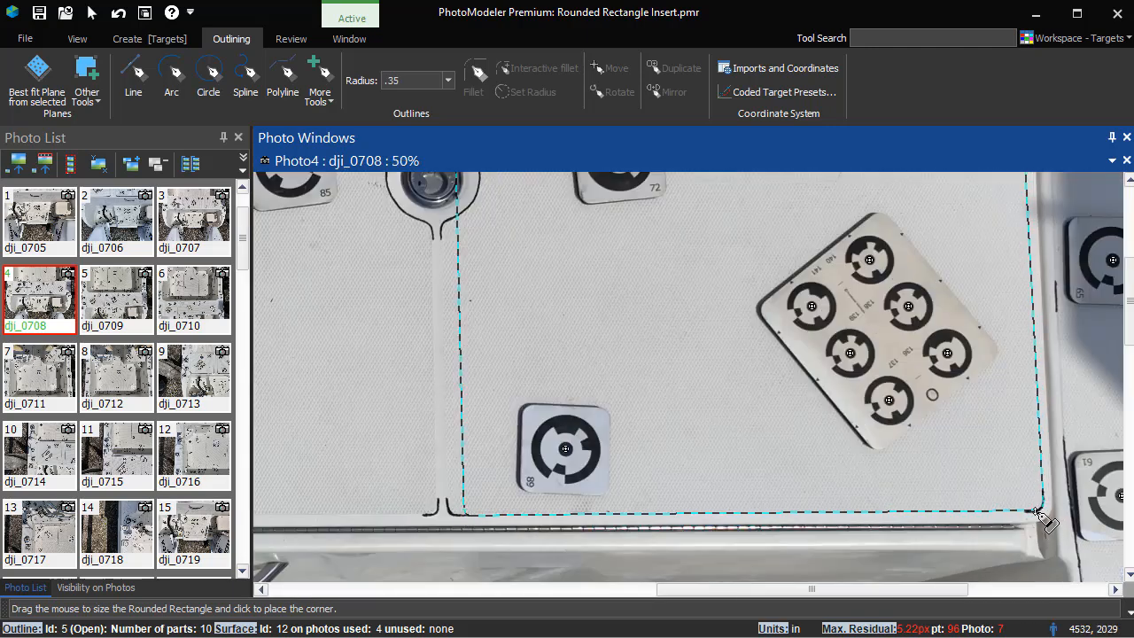
pyautogui.click(453, 518)
pyautogui.scroll(-2, 523, 348)
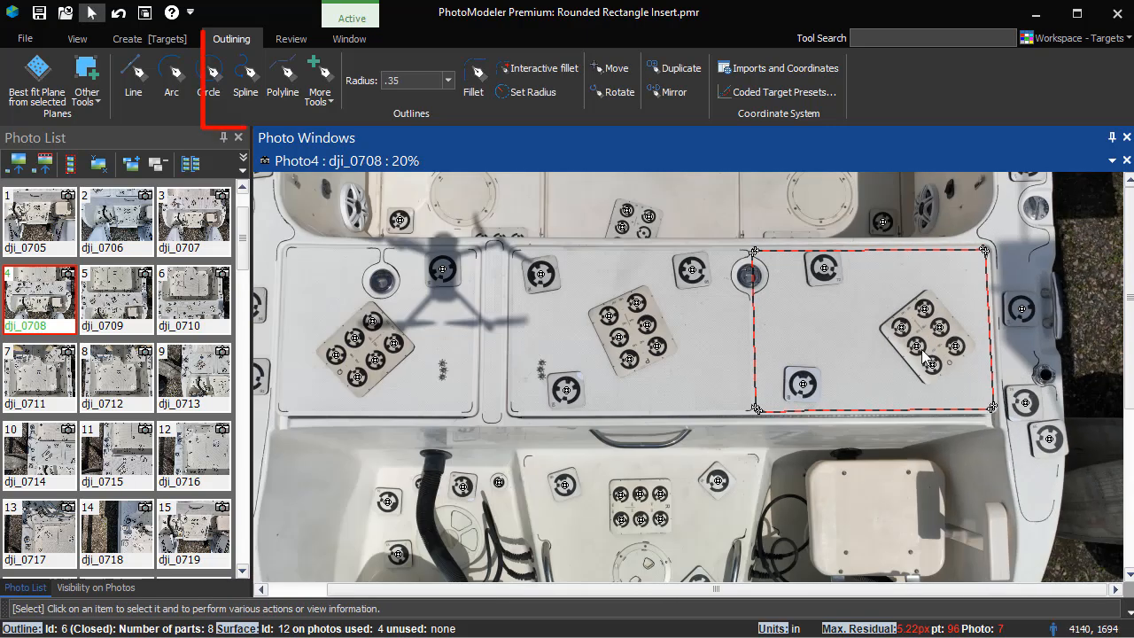
pyautogui.scroll(2, 925, 357)
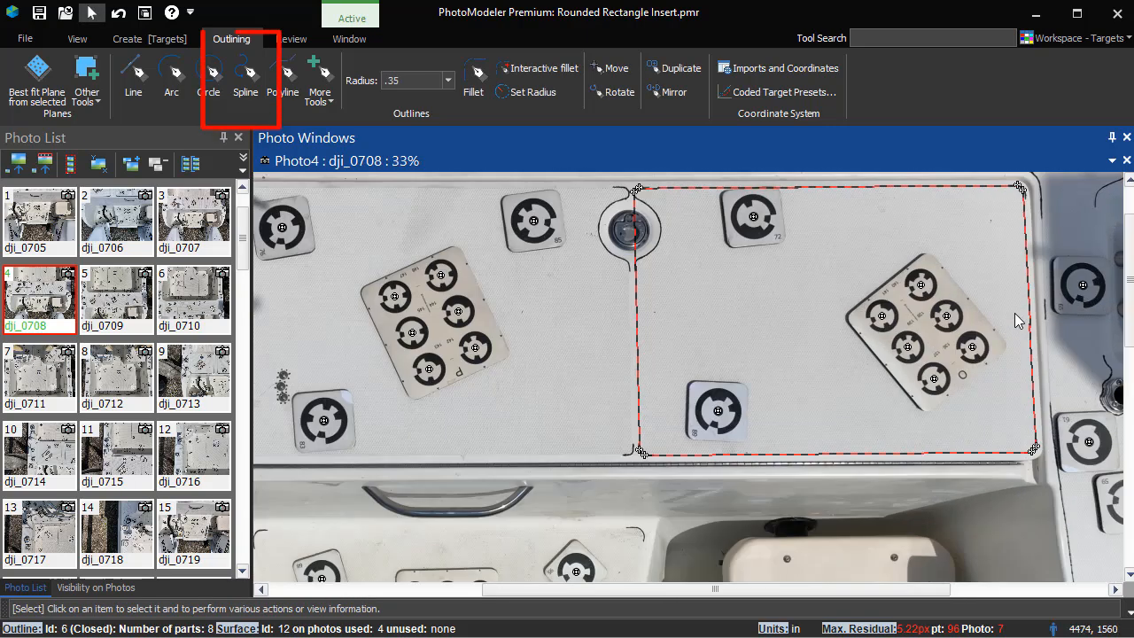
# Step: Insert an outline point on the hatch outline's right edge and drag it onto the panel edge
pyautogui.click(245, 96)
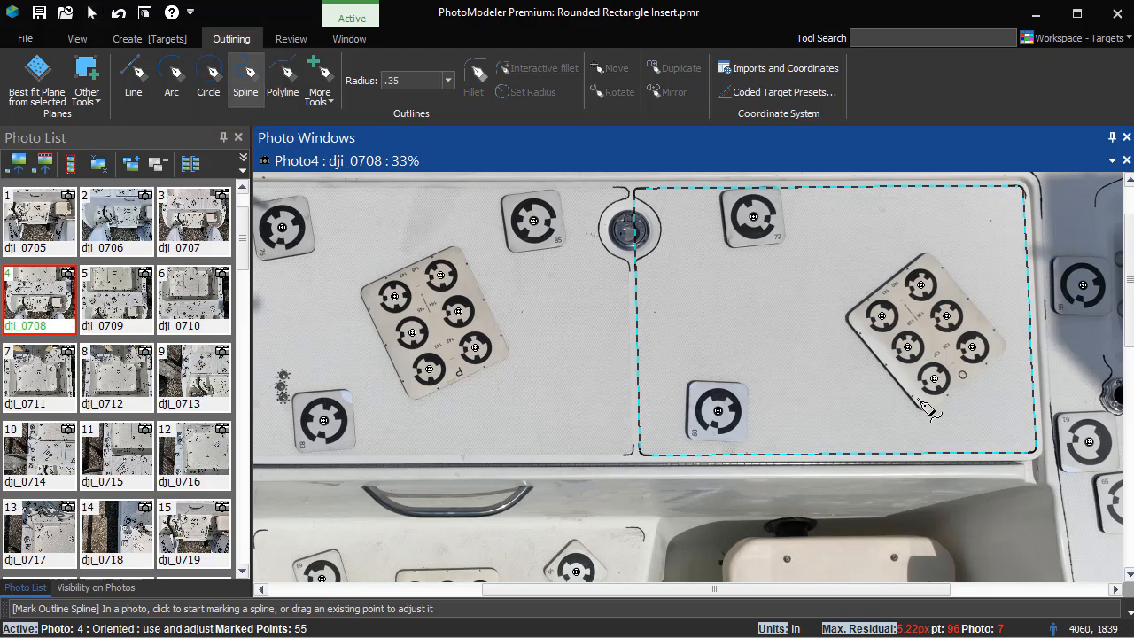
pyautogui.rightClick(1033, 319)
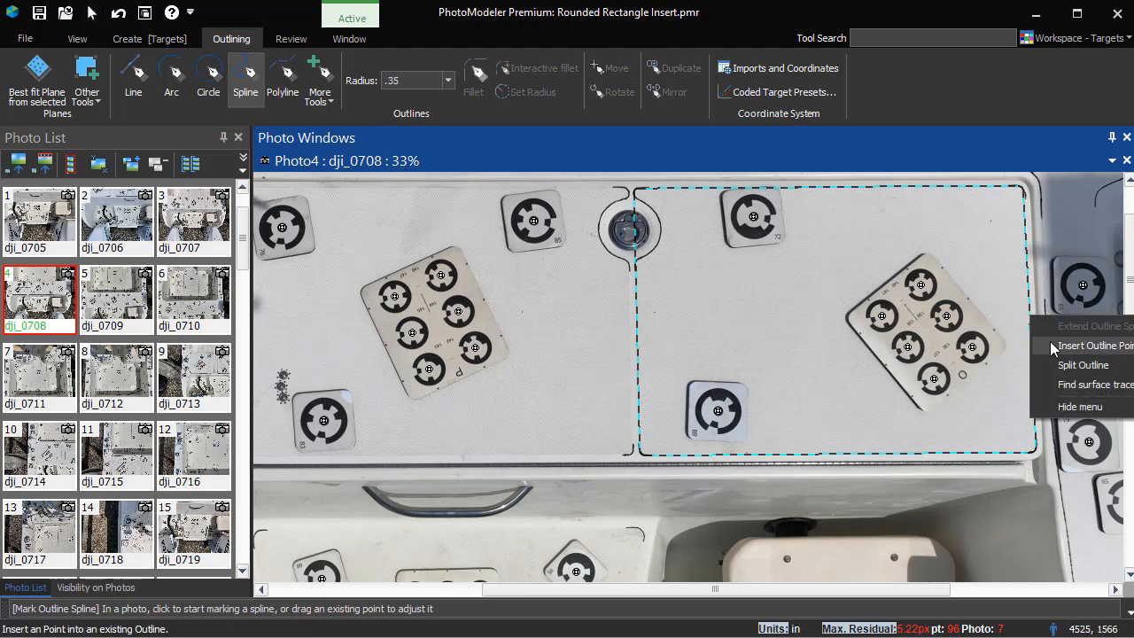
pyautogui.click(1053, 347)
pyautogui.moveTo(1053, 347)
pyautogui.mouseDown()
pyautogui.moveTo(937, 344)
pyautogui.moveTo(1037, 343)
pyautogui.moveTo(957, 328)
pyautogui.moveTo(1033, 348)
pyautogui.mouseUp()
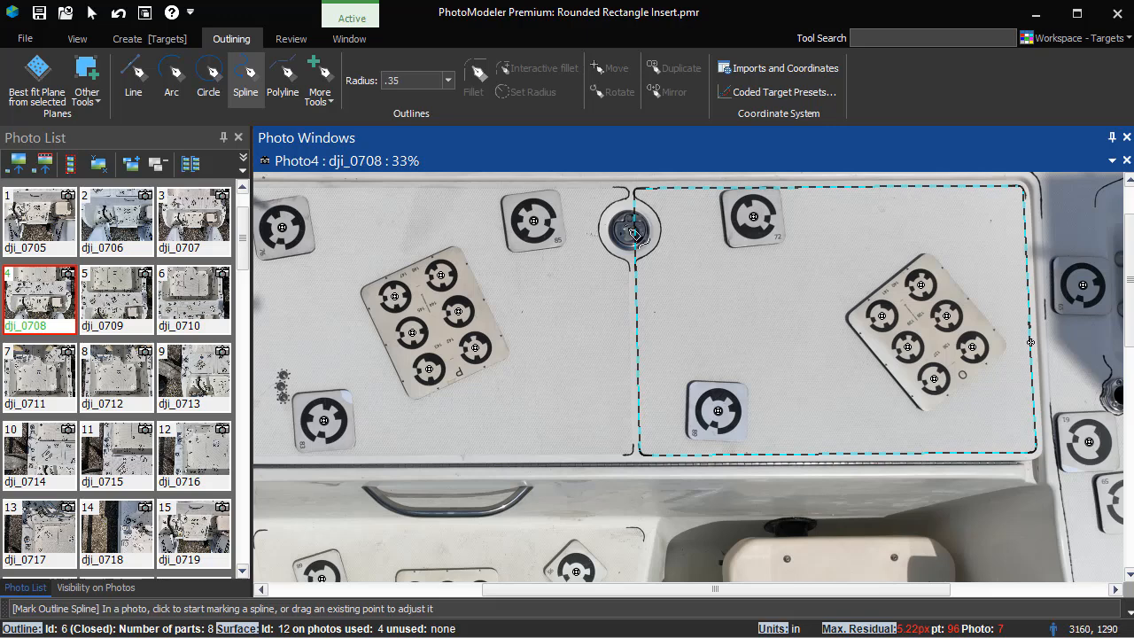
# Step: Split the hatch outline's left edge just below the latch ring
pyautogui.scroll(1, 644, 217)
pyautogui.moveTo(682, 217); pyautogui.dragTo(740, 400, button='middle')
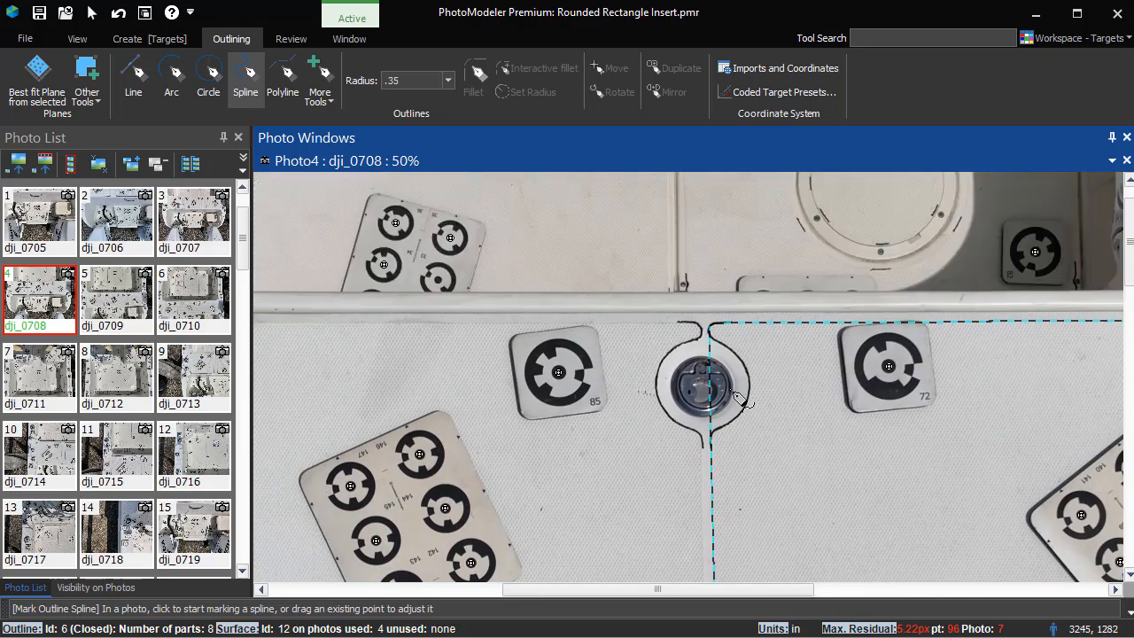
pyautogui.rightClick(718, 396)
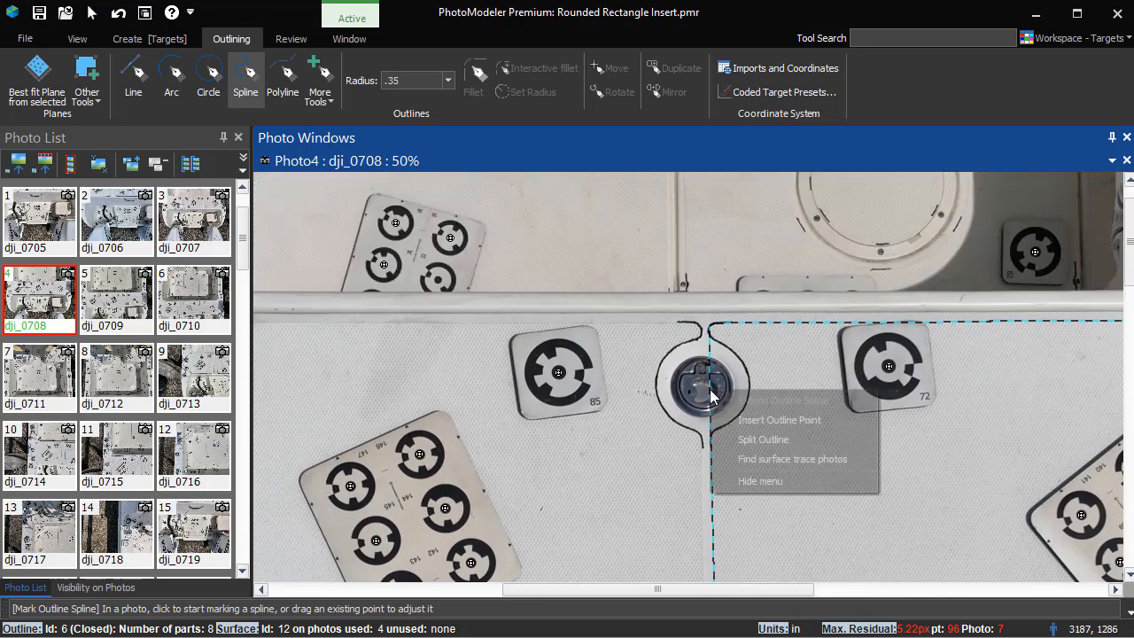
pyautogui.click(741, 438)
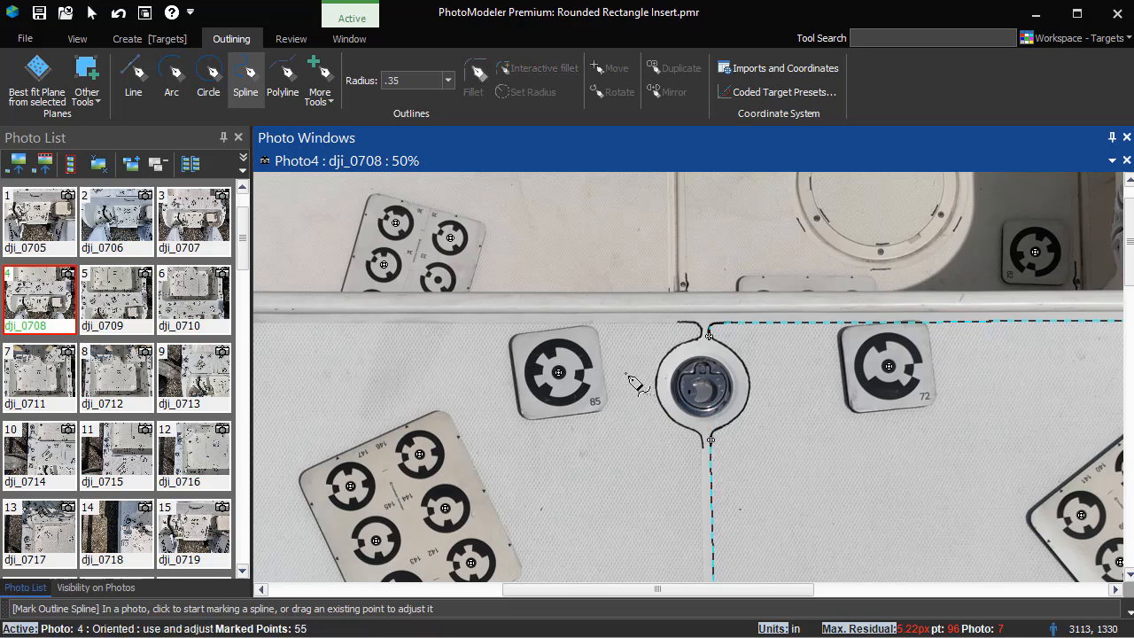
# Step: Draw an arc around the right side of the latch ring between the upper corner and the split point
pyautogui.click(174, 87)
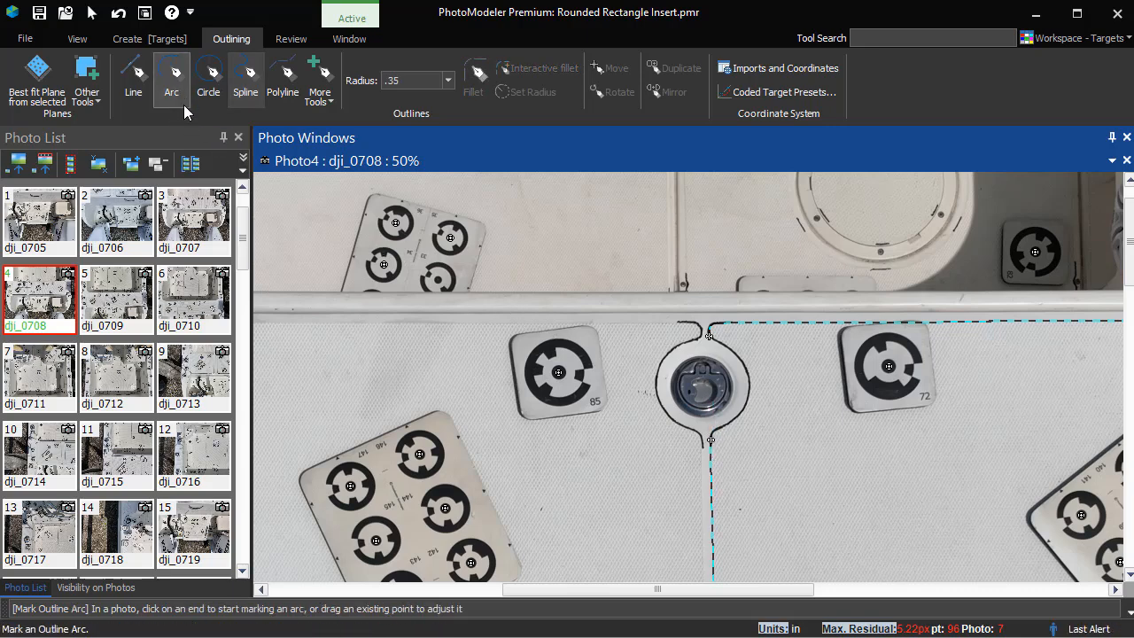
pyautogui.click(721, 344)
pyautogui.click(735, 359)
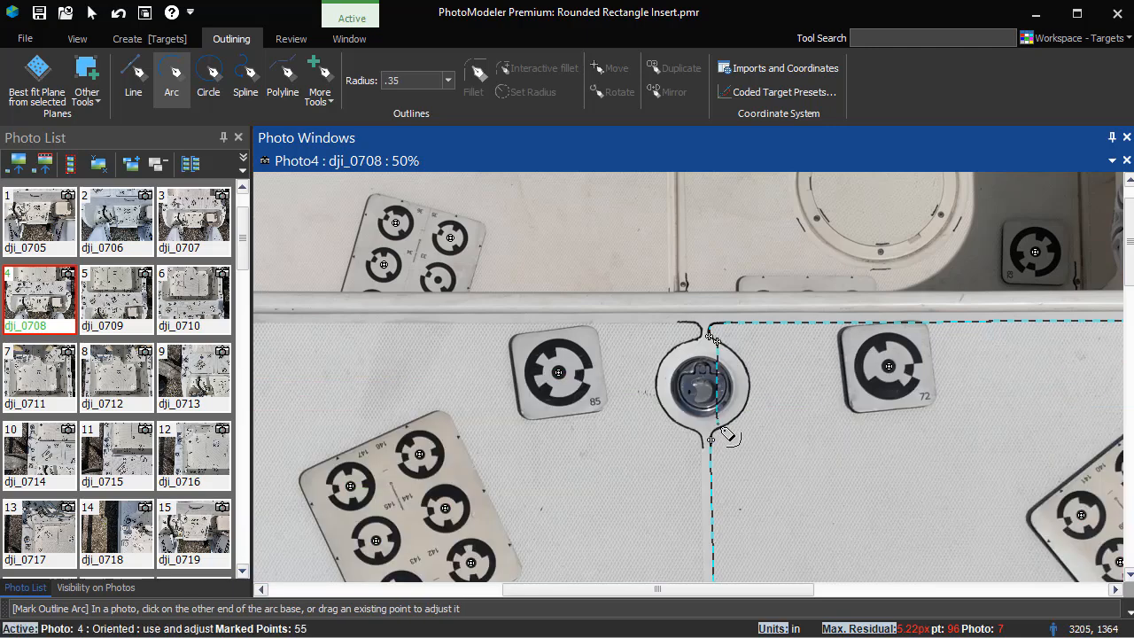
pyautogui.click(719, 431)
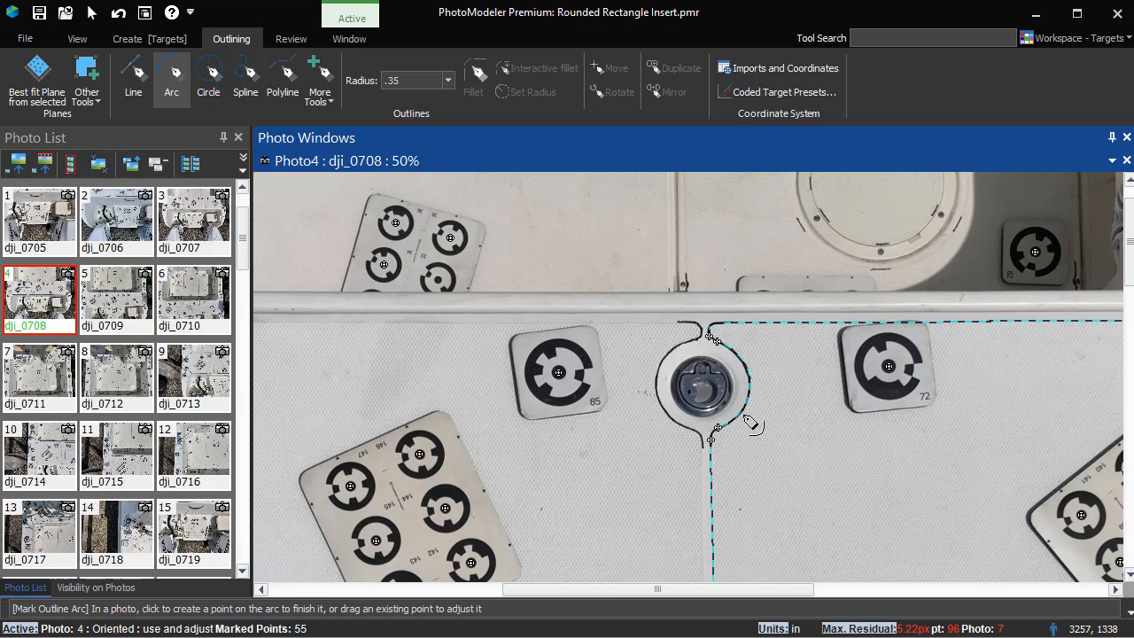
pyautogui.click(92, 12)
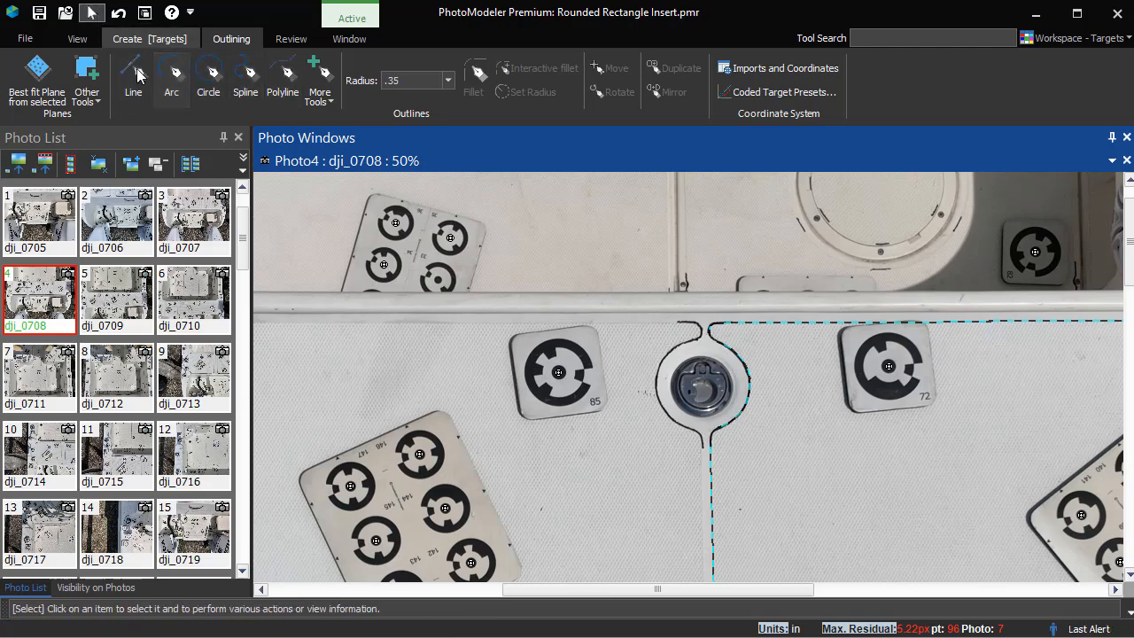
# Step: Fillet the arc to the adjoining hatch outline edges
pyautogui.click(718, 333)
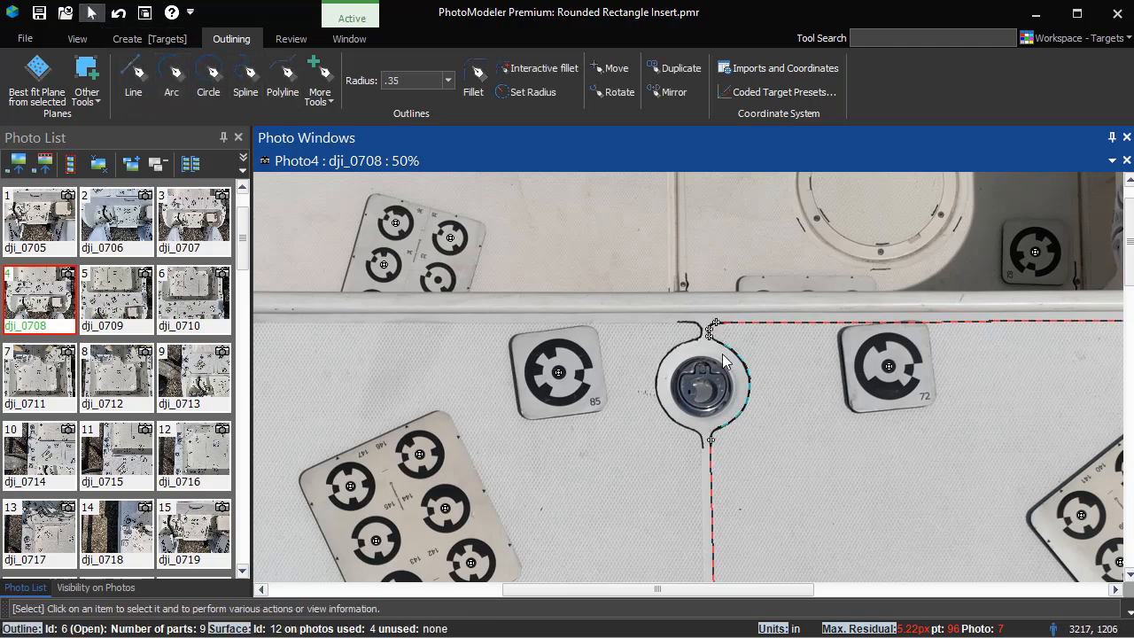
pyautogui.keyDown('ctrl'); pyautogui.click(732, 362); pyautogui.keyUp('ctrl')
pyautogui.click(475, 78)
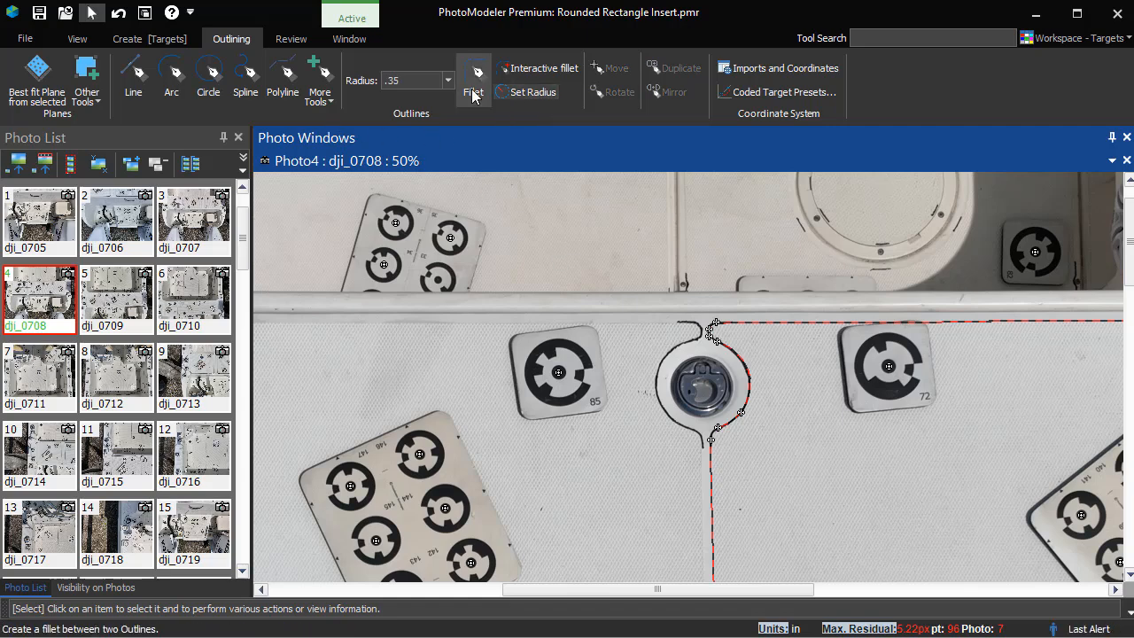
pyautogui.click(710, 483)
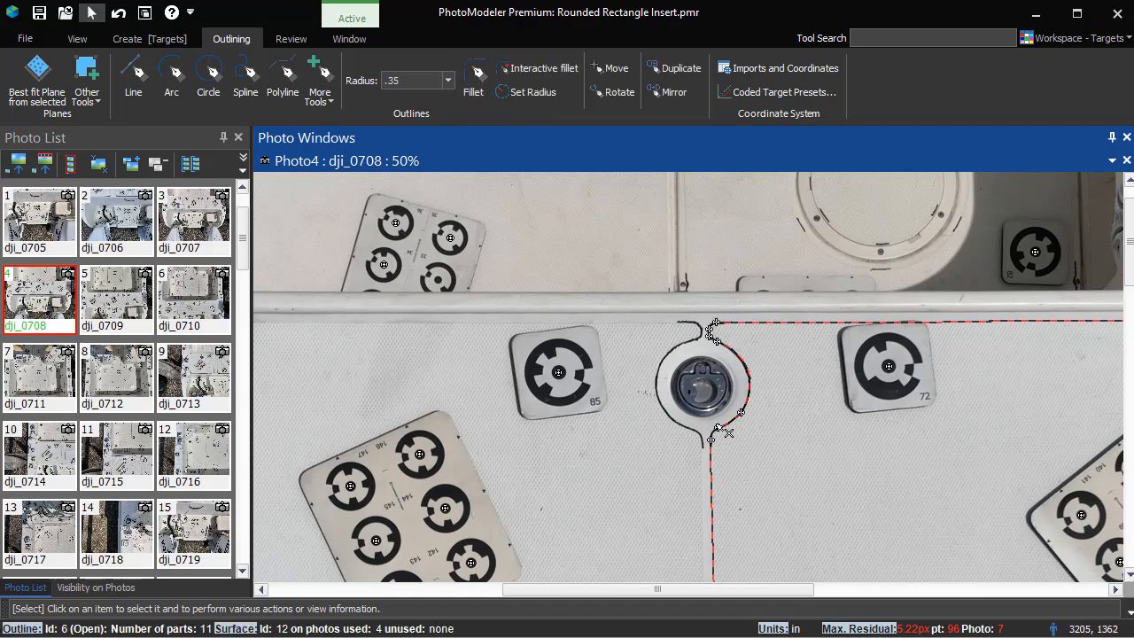
# Step: Review the finished hatch outline and its latch-ring cutout at different zoom levels
pyautogui.scroll(2, 725, 439)
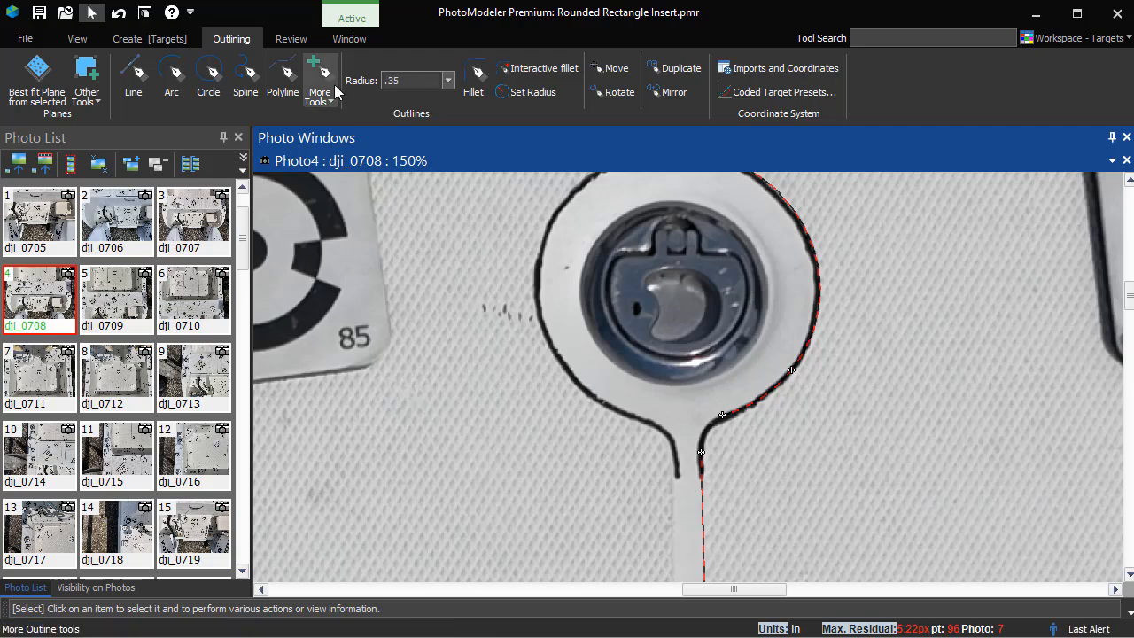
pyautogui.click(482, 94)
pyautogui.scroll(-2, 746, 287)
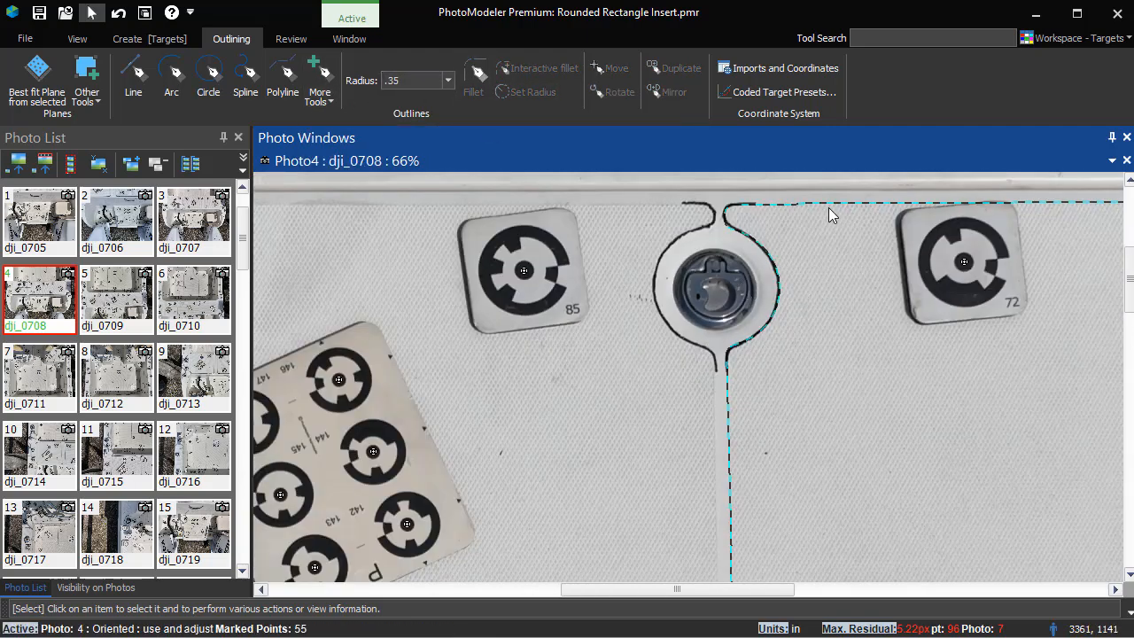
pyautogui.click(829, 207)
pyautogui.scroll(-3, 847, 293)
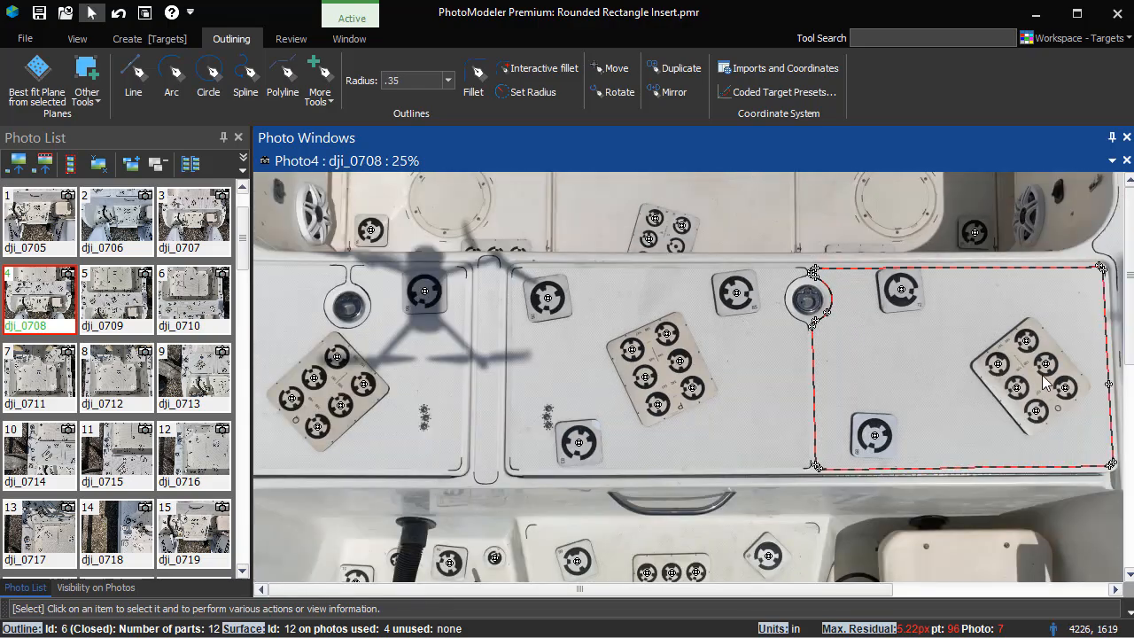
pyautogui.moveTo(951, 375); pyautogui.dragTo(800, 352, button='middle')
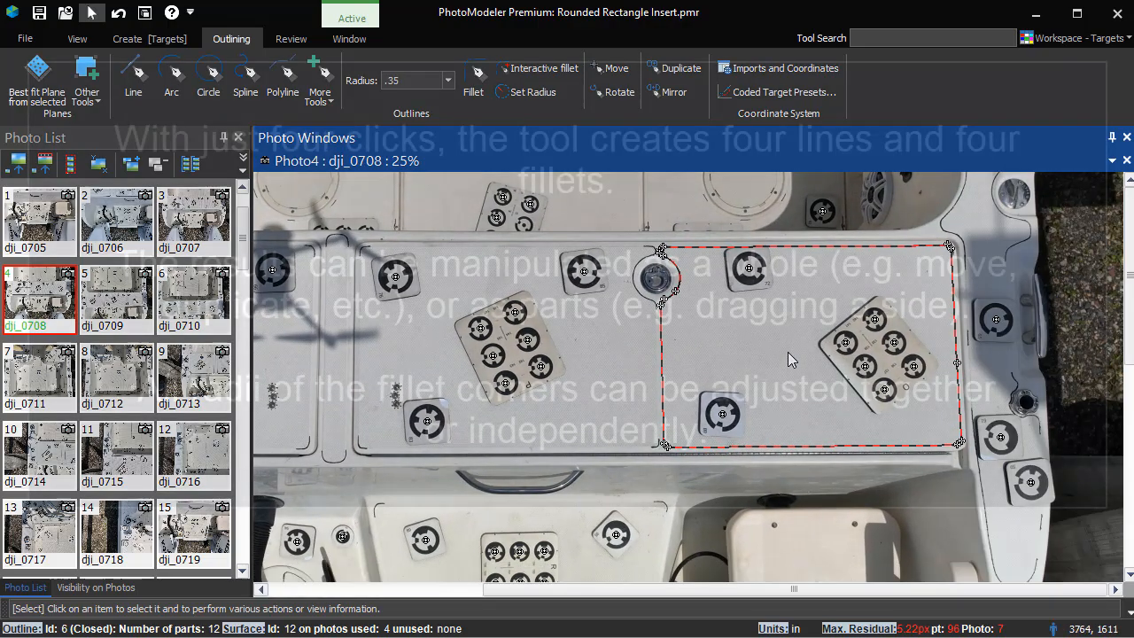